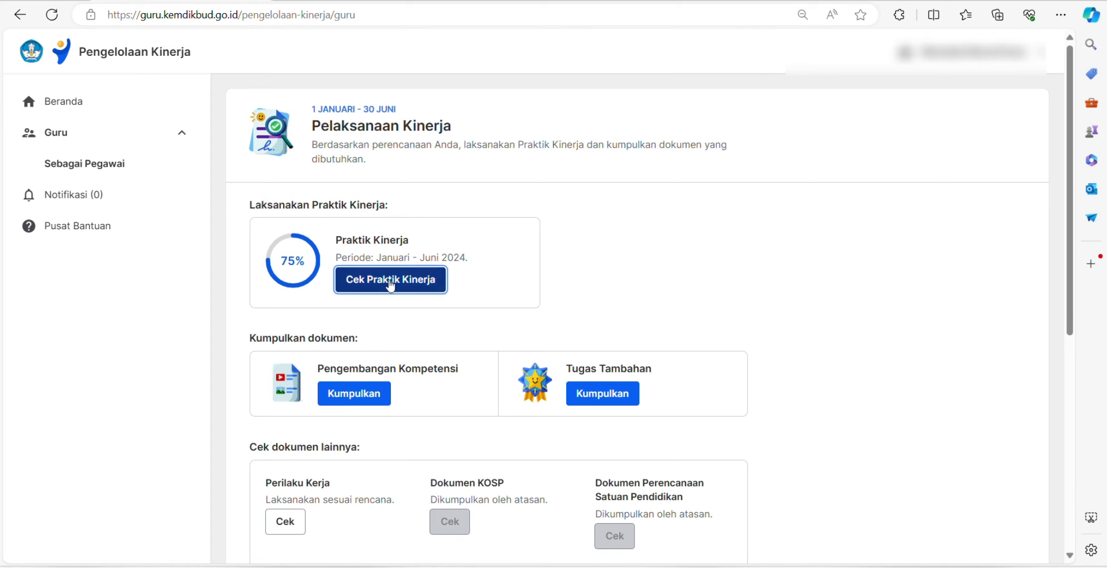
Step: Open the Praktik Kinerja implementation details and continue to the Isi Dokumen Refleksi Tindak Lanjut form in Bagian 2
left_click(390, 283)
scroll(395, 262, "down", 5)
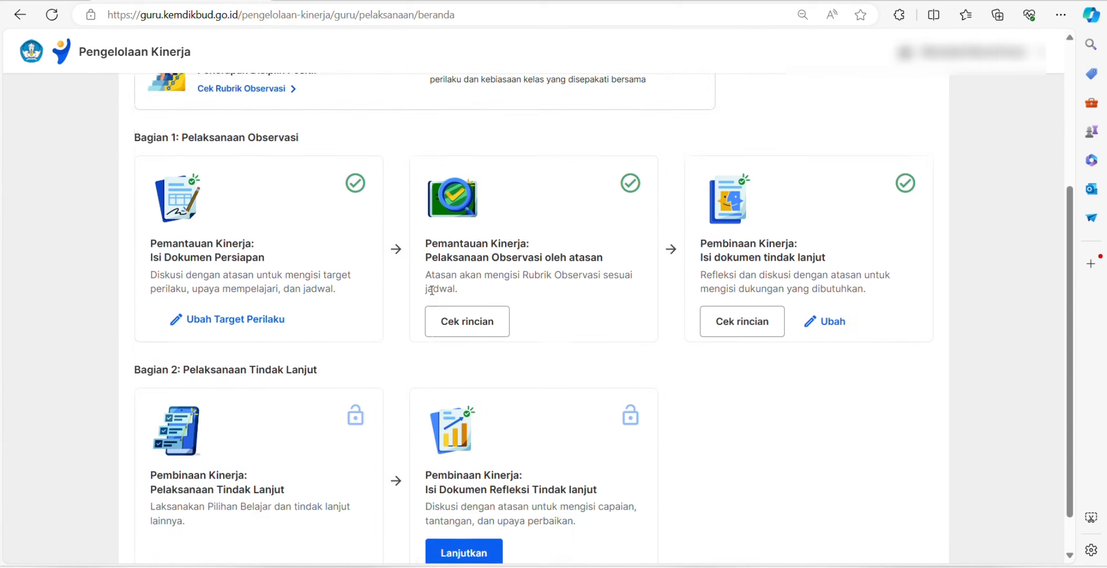
scroll(341, 270, "up", 3)
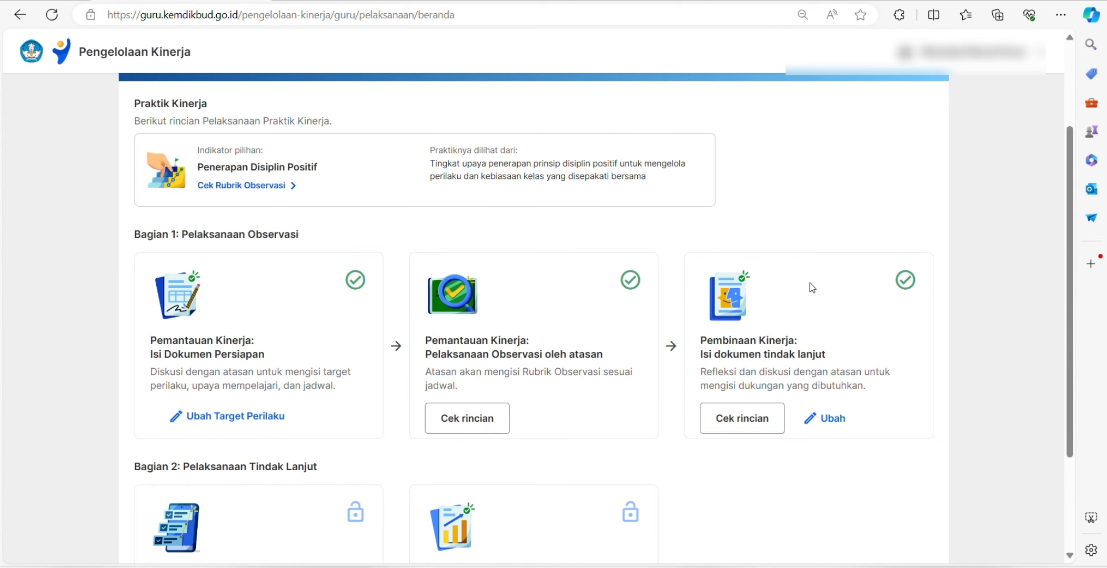
scroll(629, 347, "down", 3)
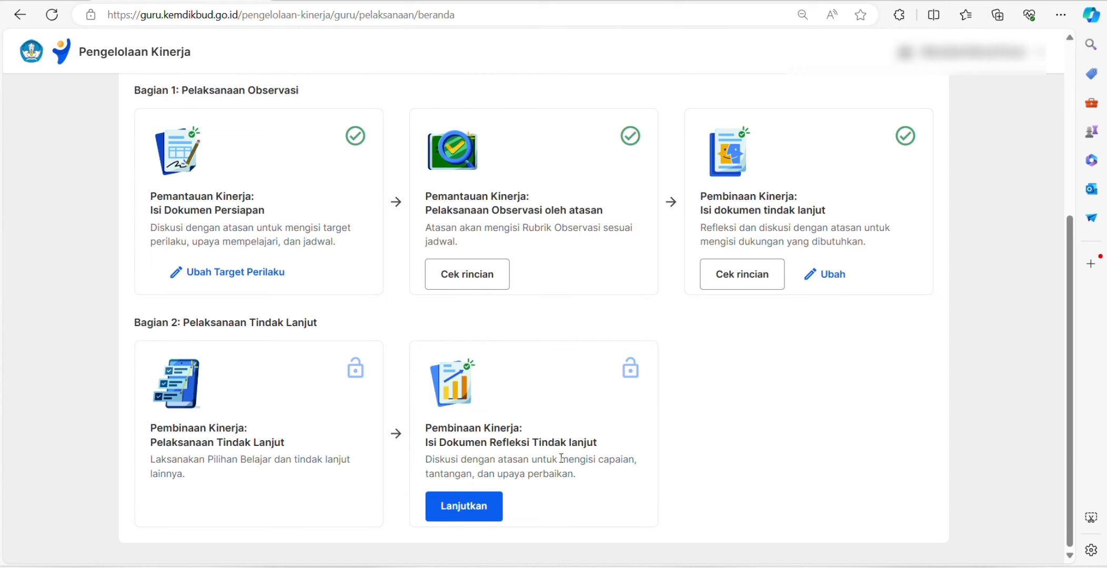
left_click(466, 517)
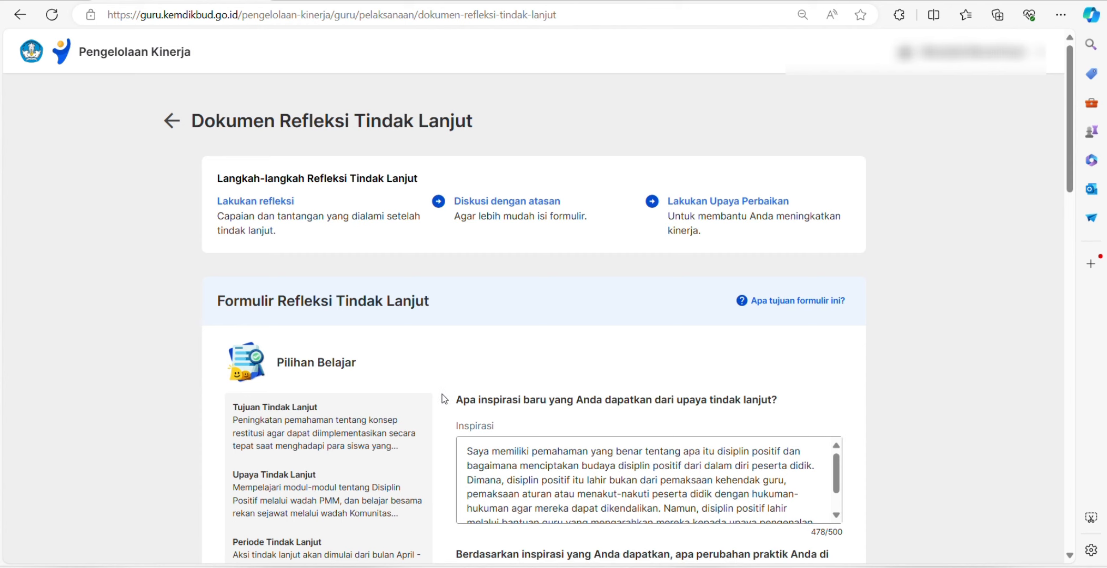
Step: Look through the whole Formulir Refleksi Tindak Lanjut, covering the Pilihan Belajar and Platform Merdeka Mengajar (PMM) sections
scroll(621, 428, "down", 1)
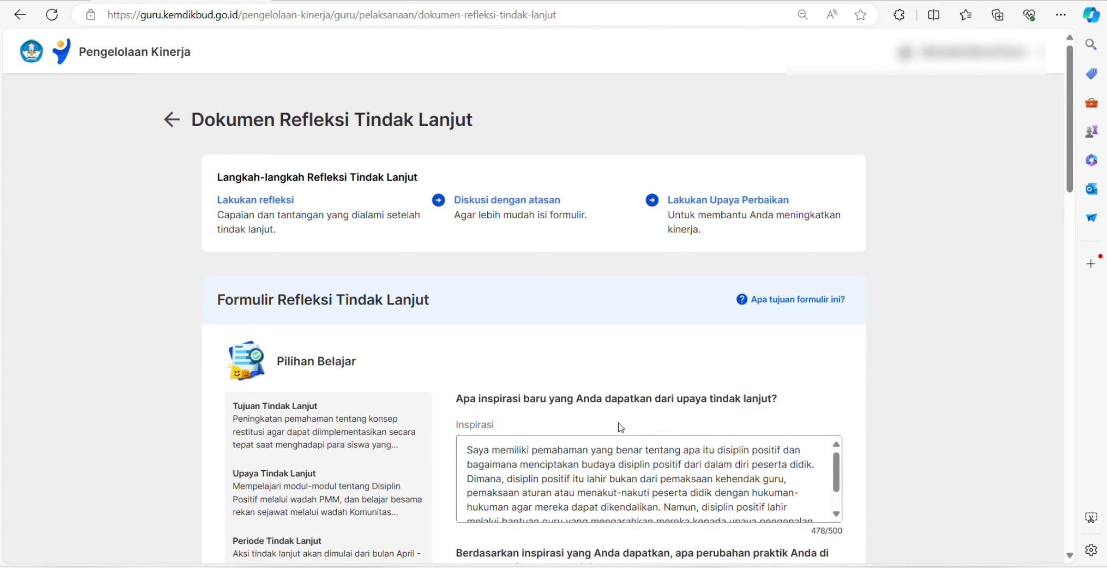
scroll(619, 425, "down", 1)
scroll(620, 423, "up", 1)
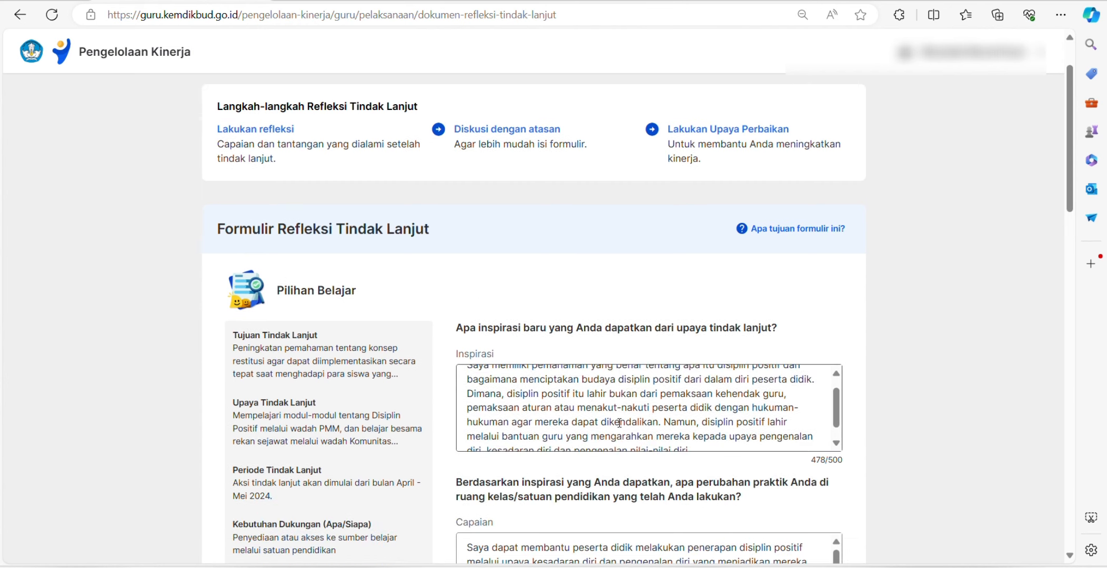
scroll(619, 423, "down", 1)
scroll(897, 384, "down", 6)
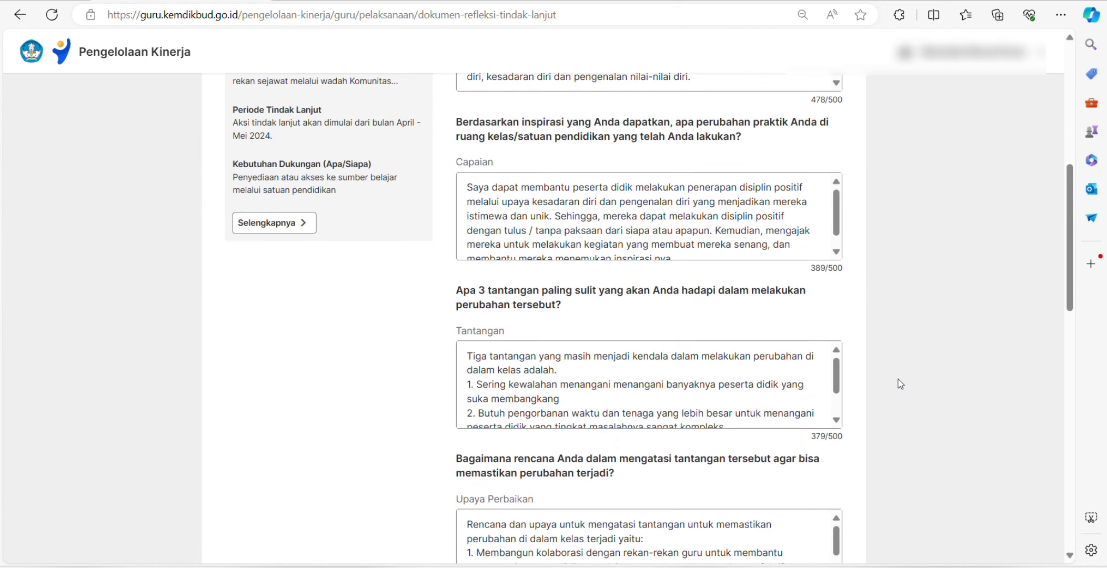
scroll(901, 384, "down", 6)
scroll(901, 384, "down", 2)
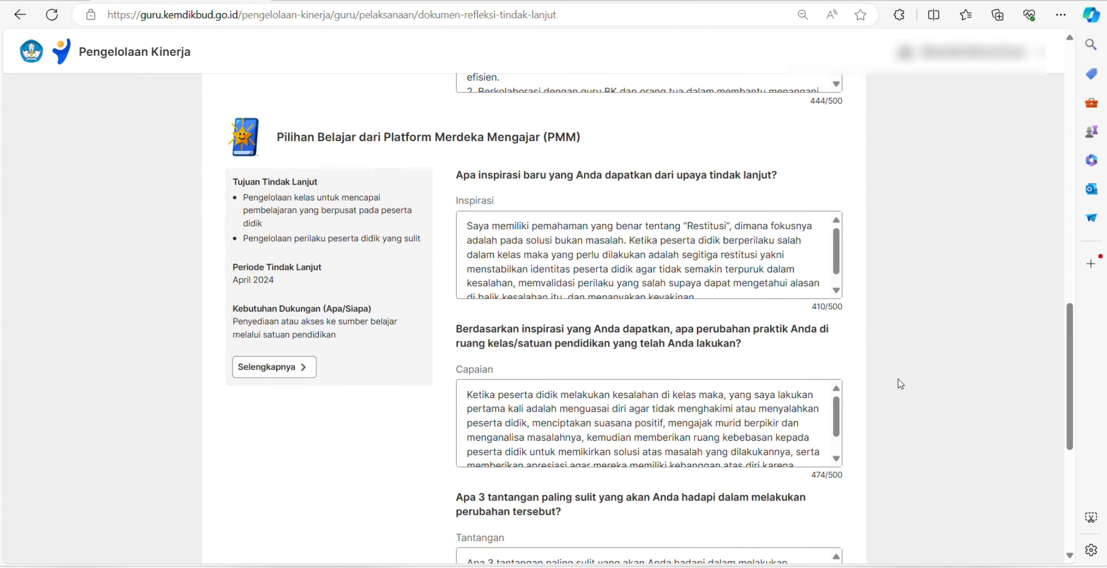
scroll(901, 385, "down", 2)
scroll(901, 384, "up", 3)
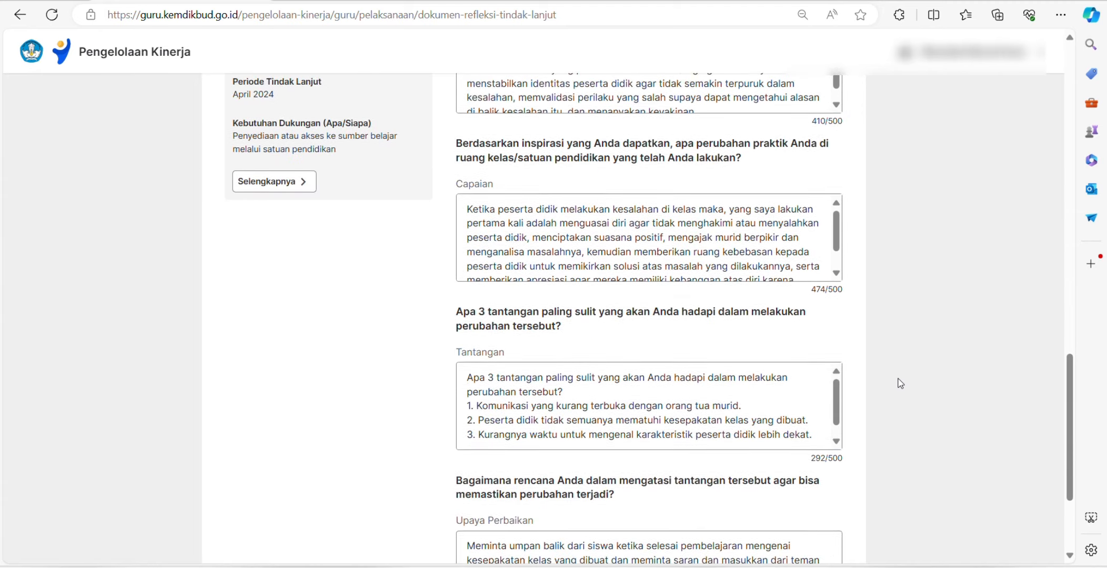
scroll(900, 383, "up", 12)
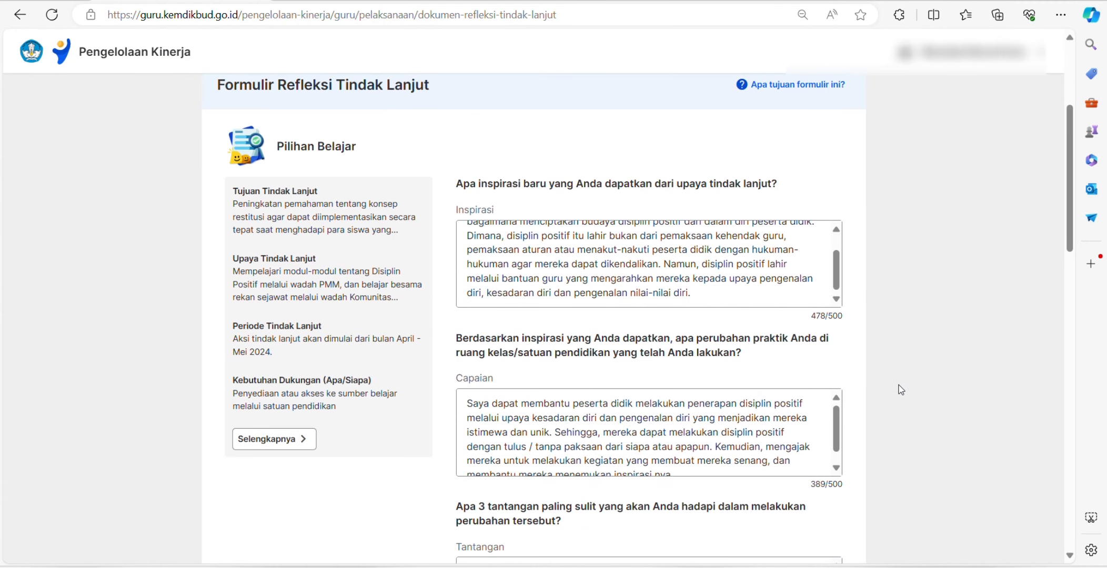
scroll(763, 421, "down", 2)
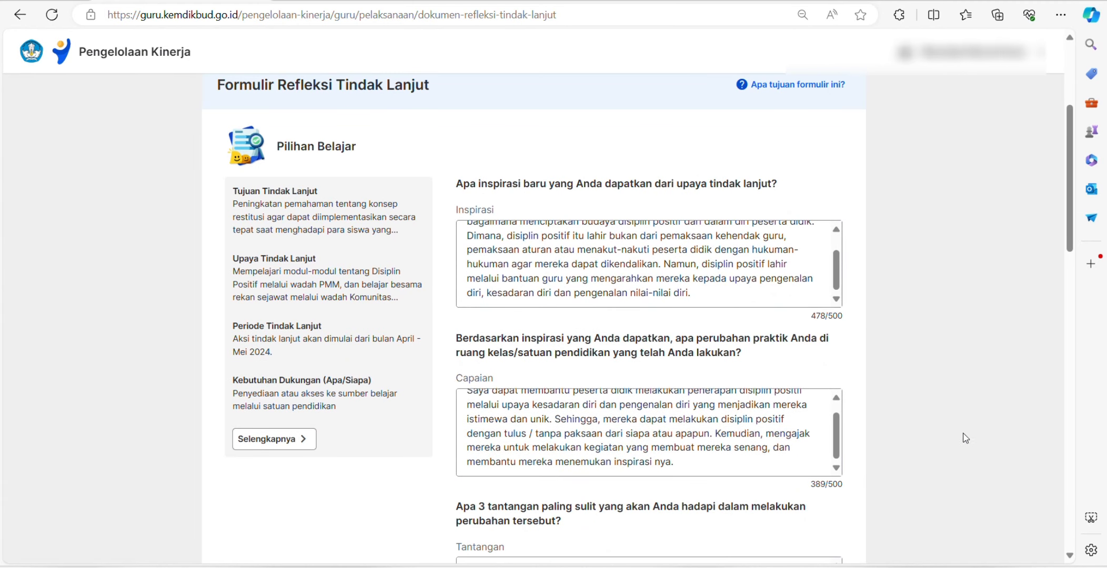
scroll(916, 442, "down", 1)
scroll(937, 442, "down", 15)
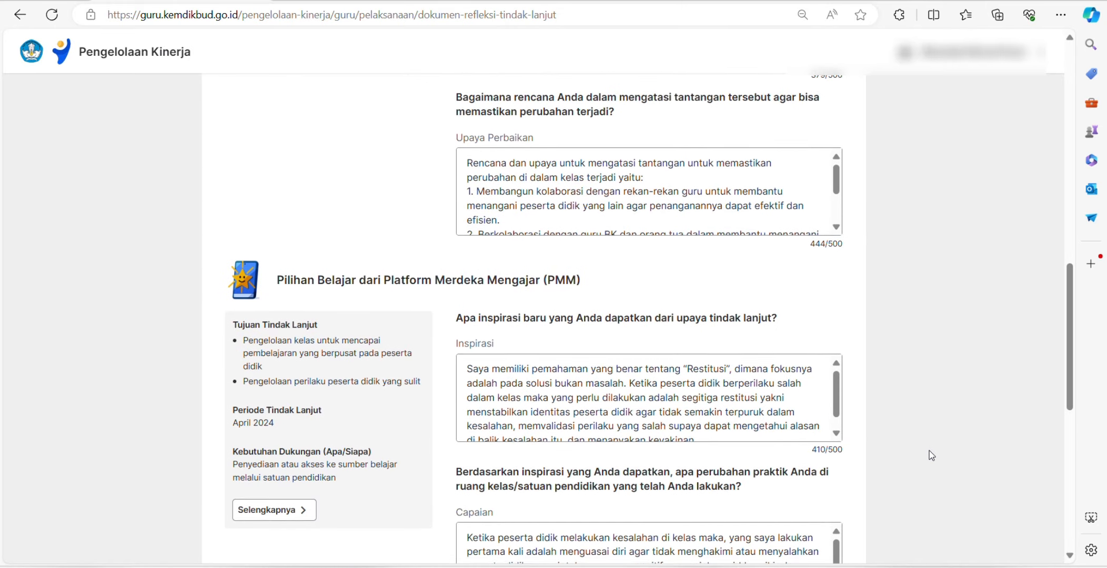
scroll(916, 454, "down", 4)
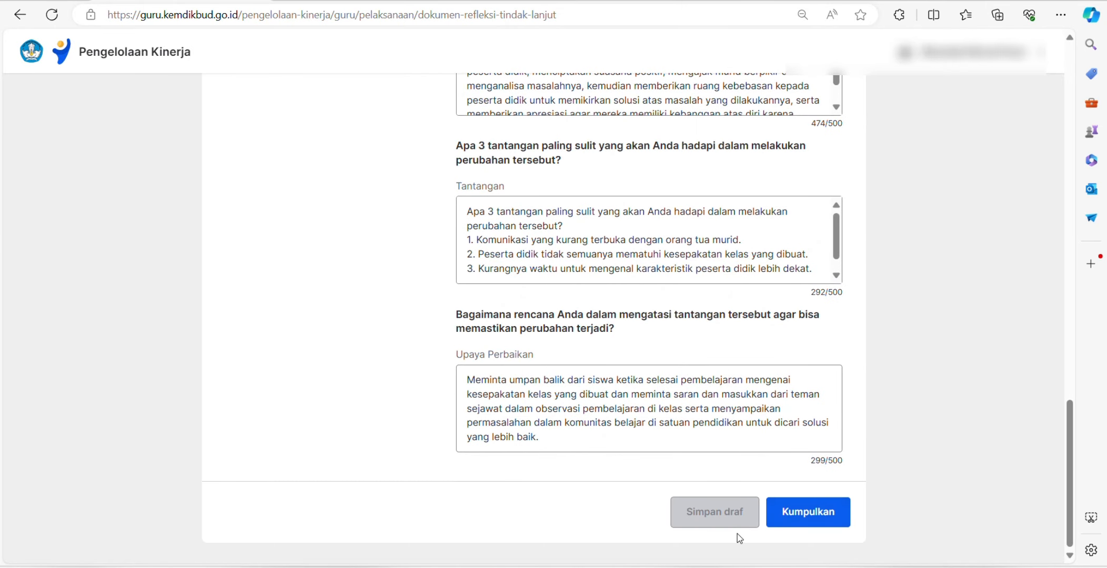
scroll(857, 424, "up", 20)
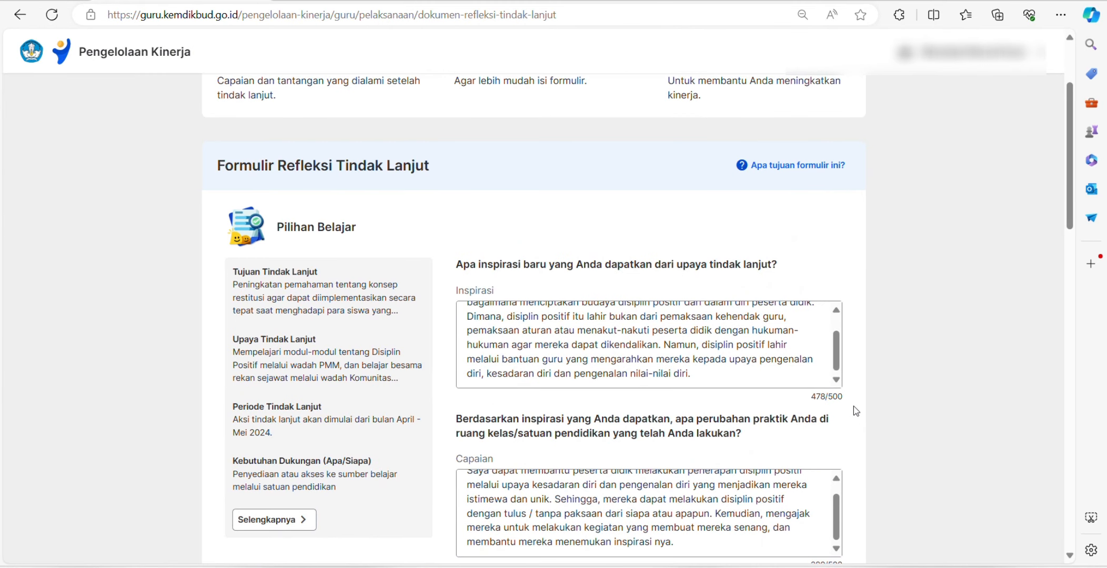
scroll(658, 295, "up", 3)
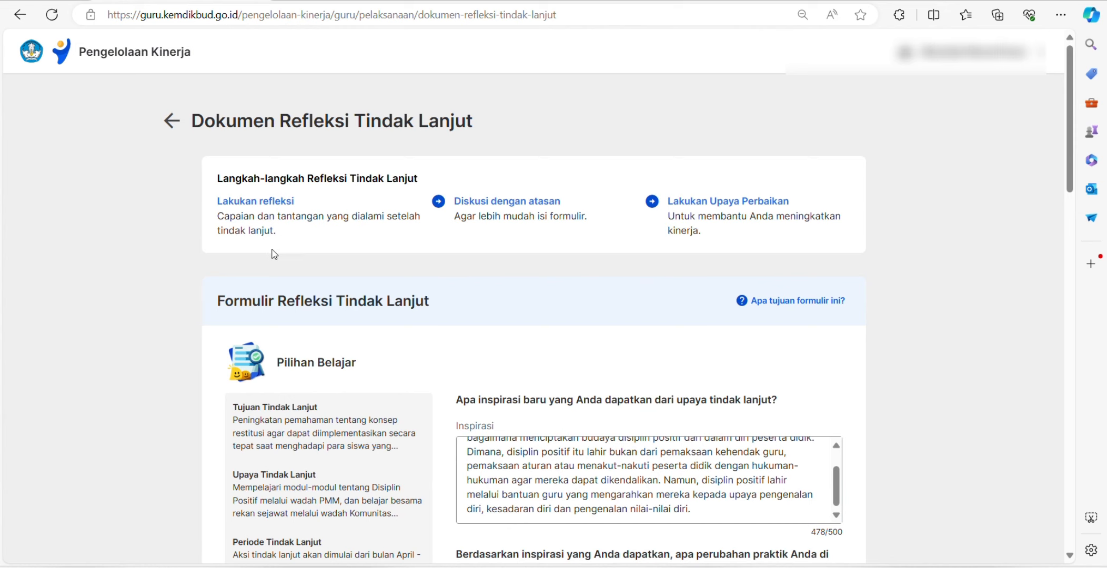
Step: Read the full Inspirasi answer about new inspiration from the follow-up effort in the Pilihan Belajar section
scroll(278, 301, "down", 3)
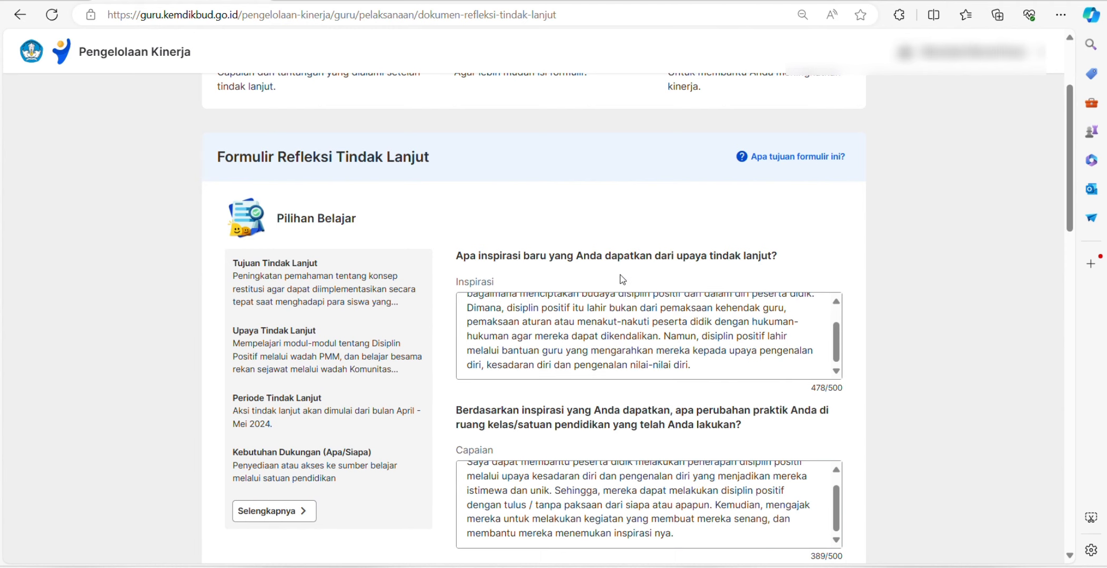
scroll(589, 280, "up", 1)
scroll(526, 279, "down", 1)
scroll(533, 343, "up", 2)
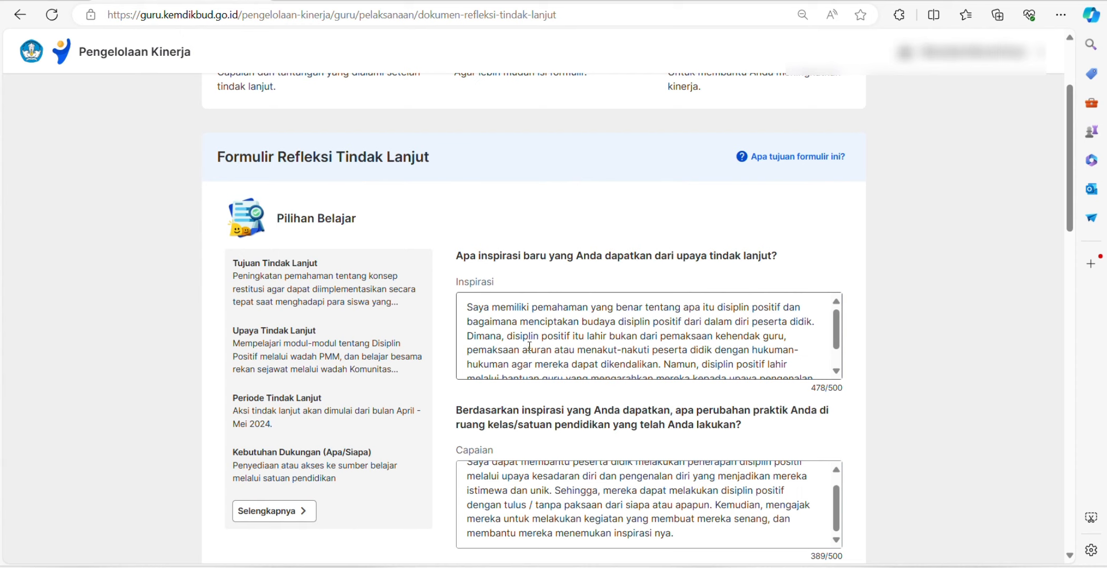
scroll(529, 348, "down", 1)
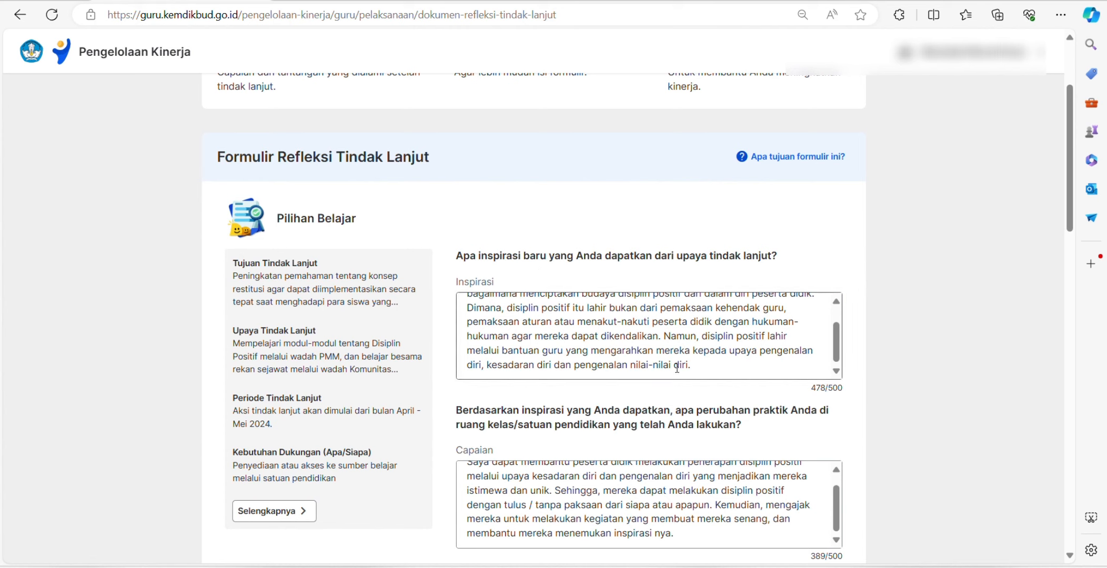
scroll(678, 359, "up", 1)
scroll(679, 360, "up", 1)
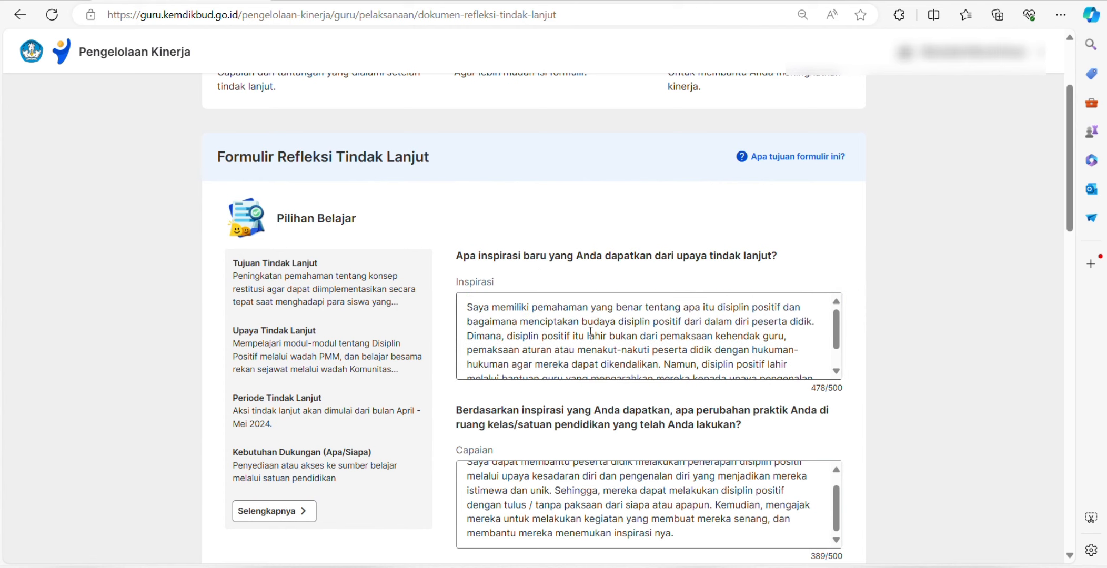
left_click(525, 322)
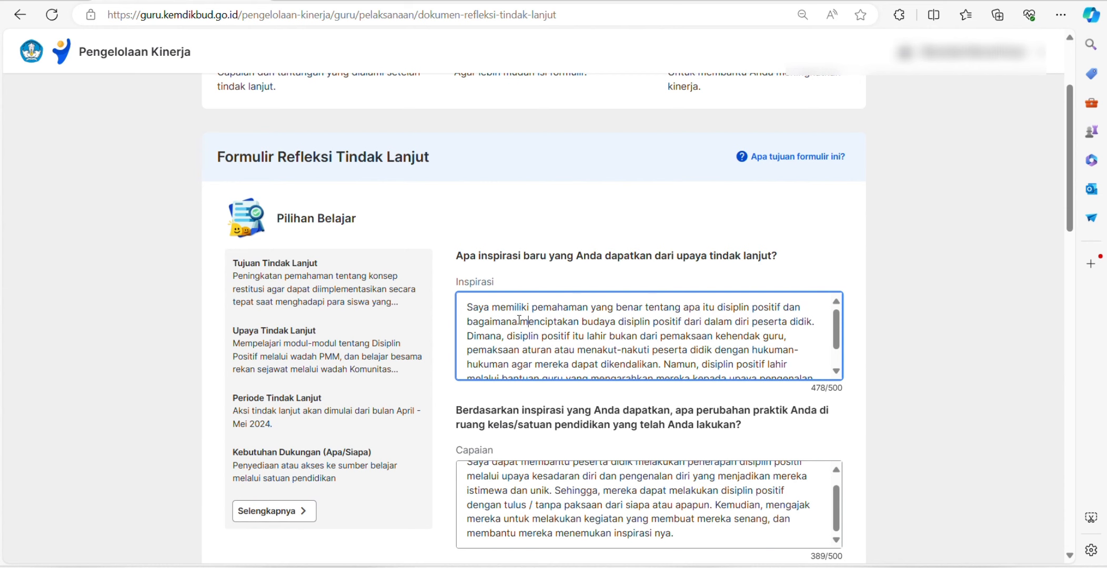
scroll(584, 345, "down", 1)
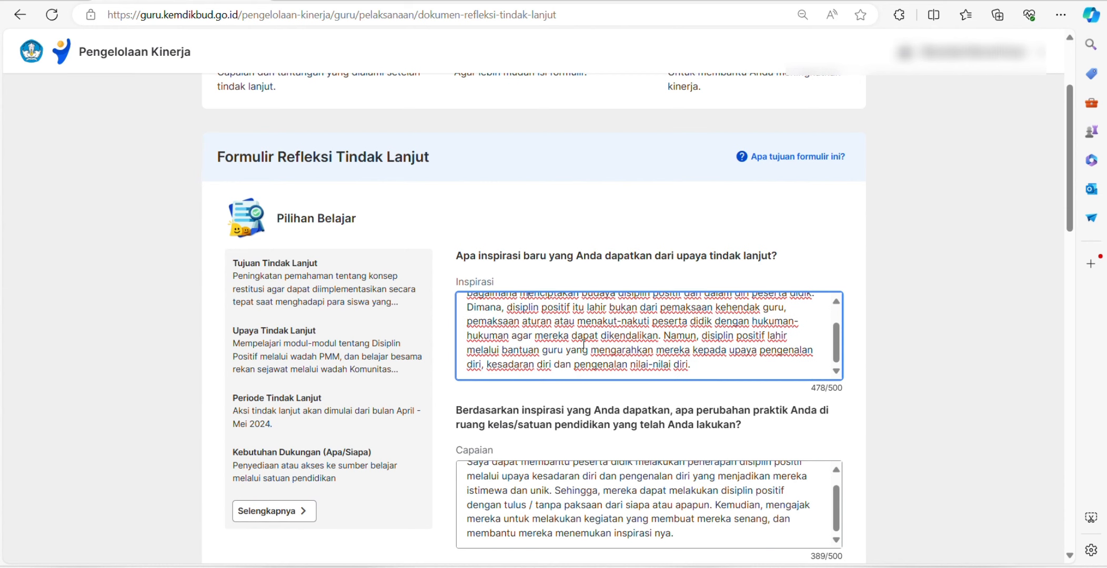
Step: Read the Capaian answer on changed classroom practice and the three challenges in the Tantangan answer under Pilihan Belajar
scroll(635, 255, "down", 1)
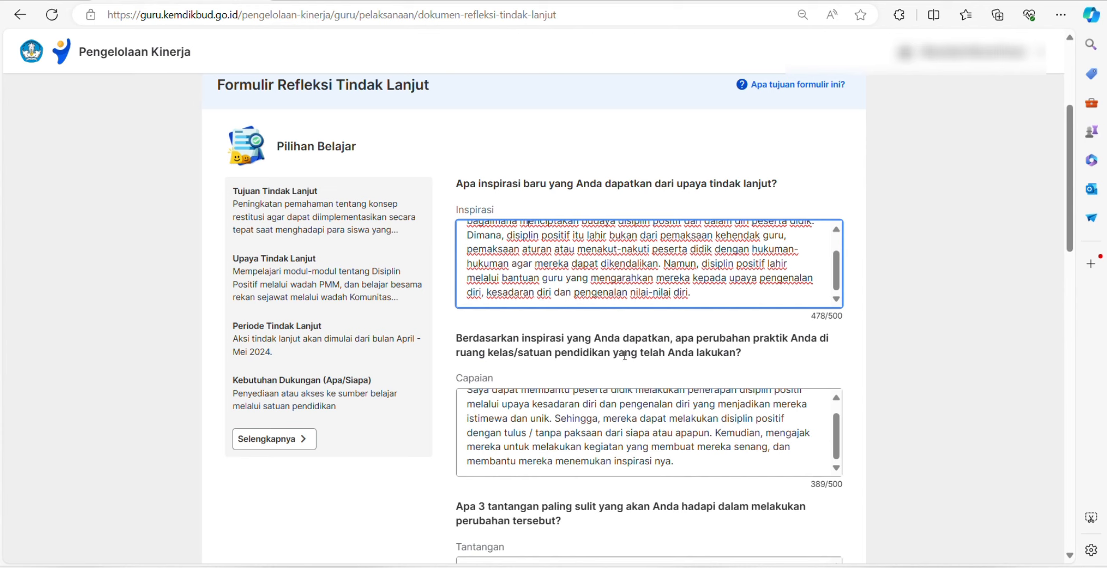
left_click(508, 433)
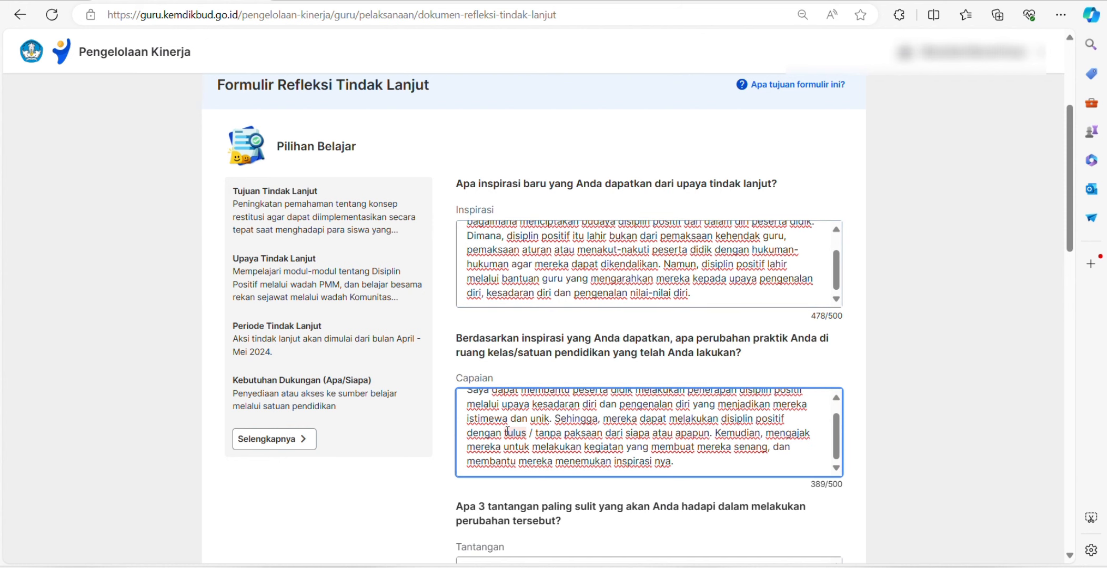
scroll(507, 433, "up", 1)
scroll(507, 432, "down", 1)
scroll(542, 408, "up", 1)
scroll(468, 402, "down", 1)
scroll(435, 478, "down", 3)
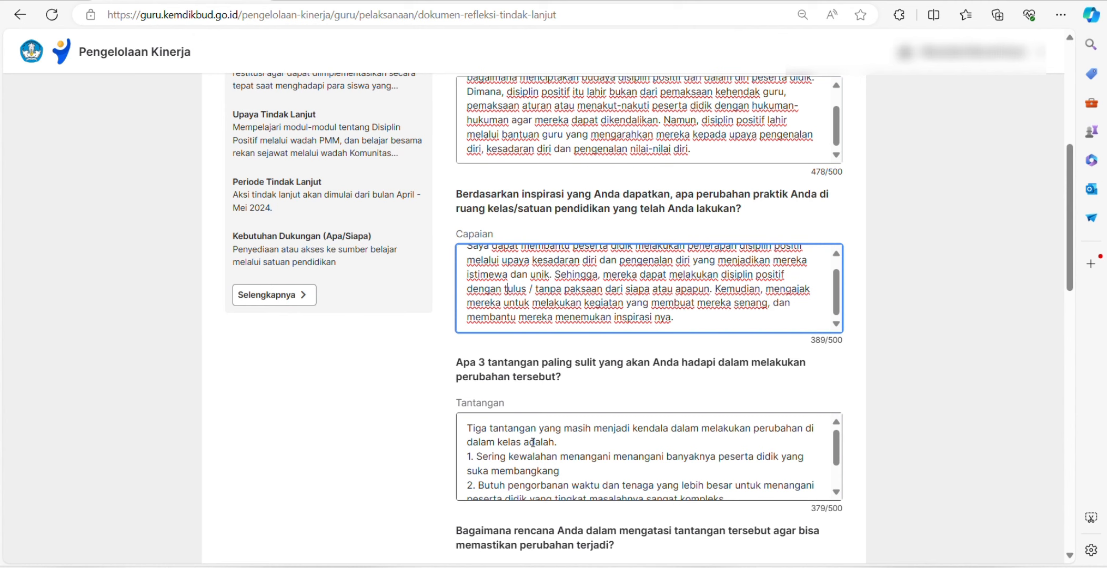
scroll(531, 445, "down", 2)
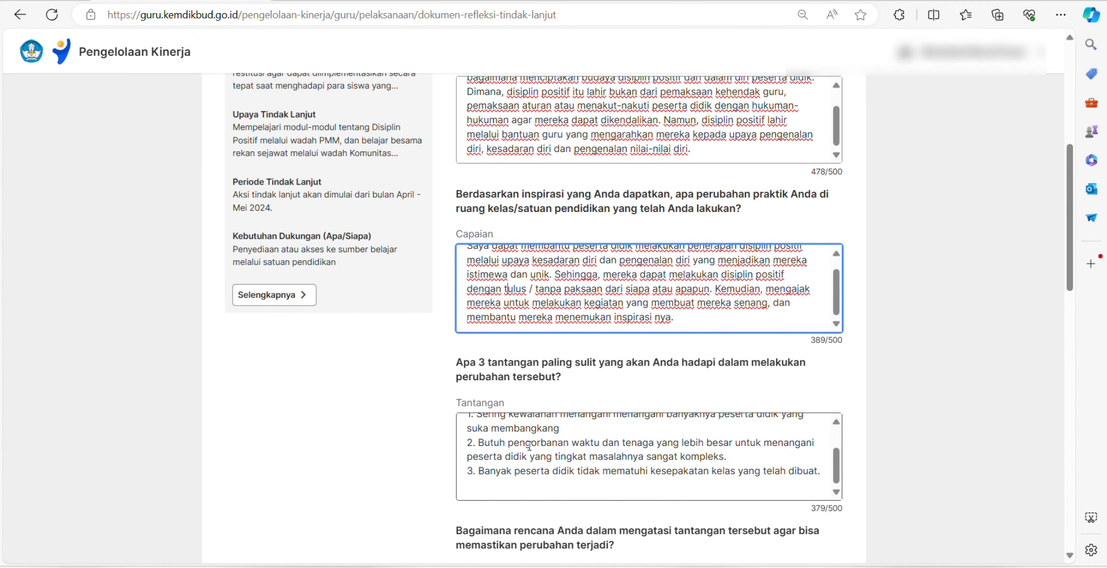
scroll(529, 446, "down", 3)
left_click(548, 337)
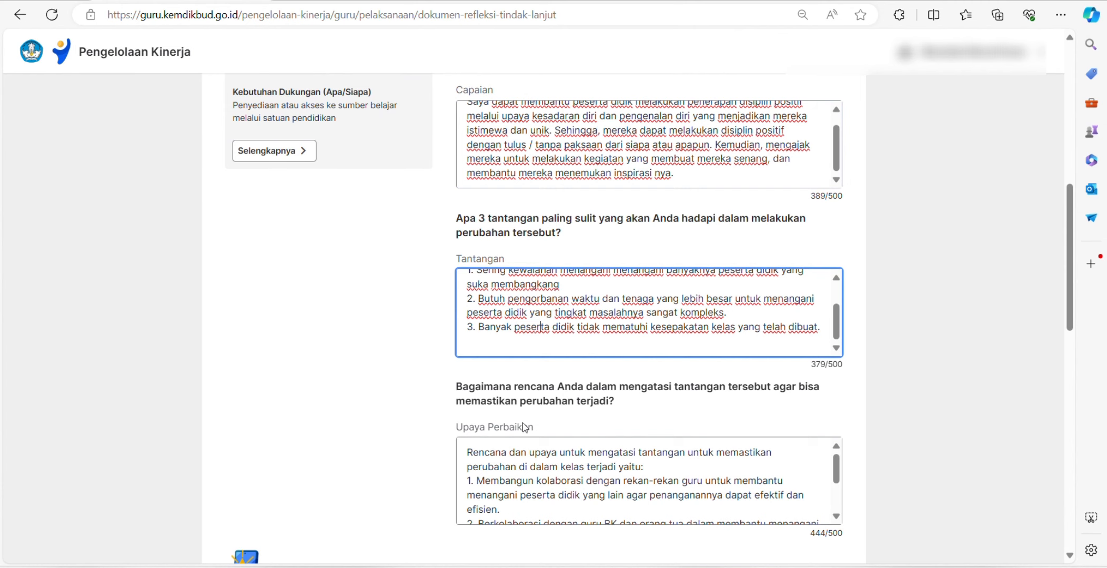
Step: Check the Upaya Perbaikan answer under Pilihan Belajar and remove the empty line at its end
scroll(524, 427, "down", 1)
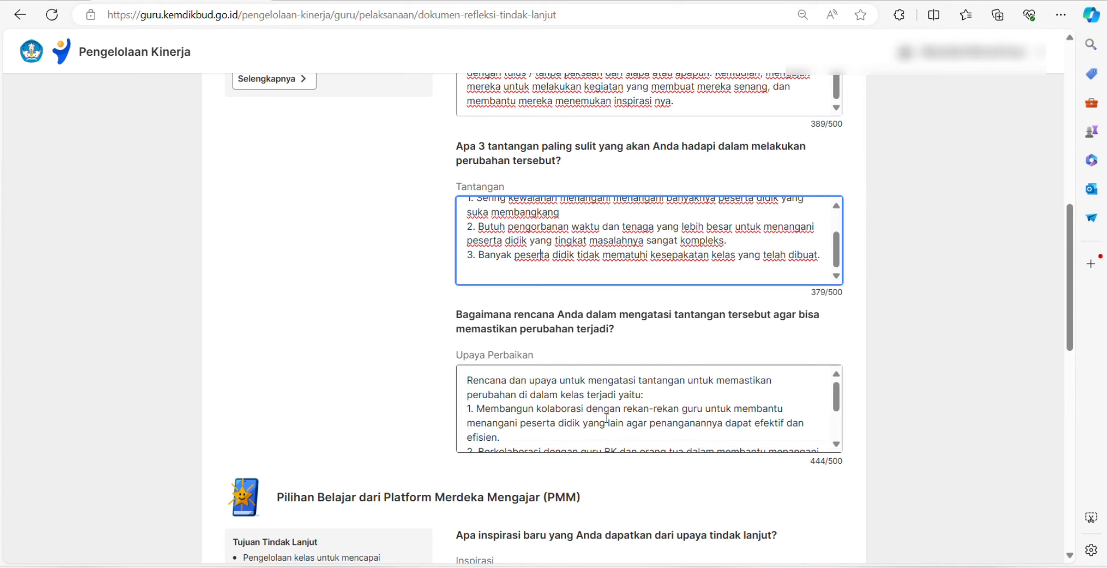
left_click(529, 400)
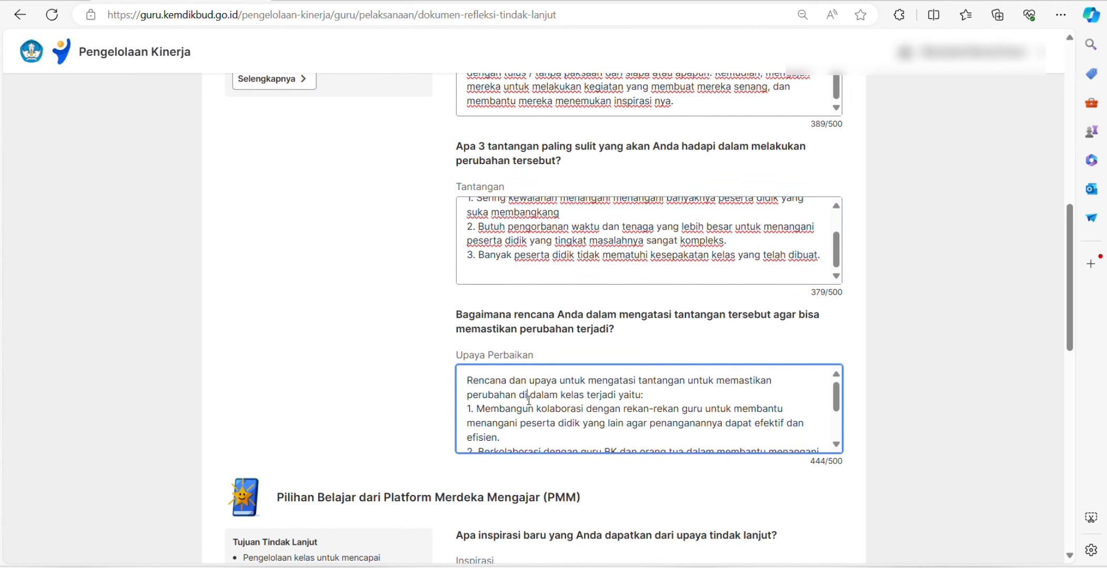
scroll(529, 400, "down", 3)
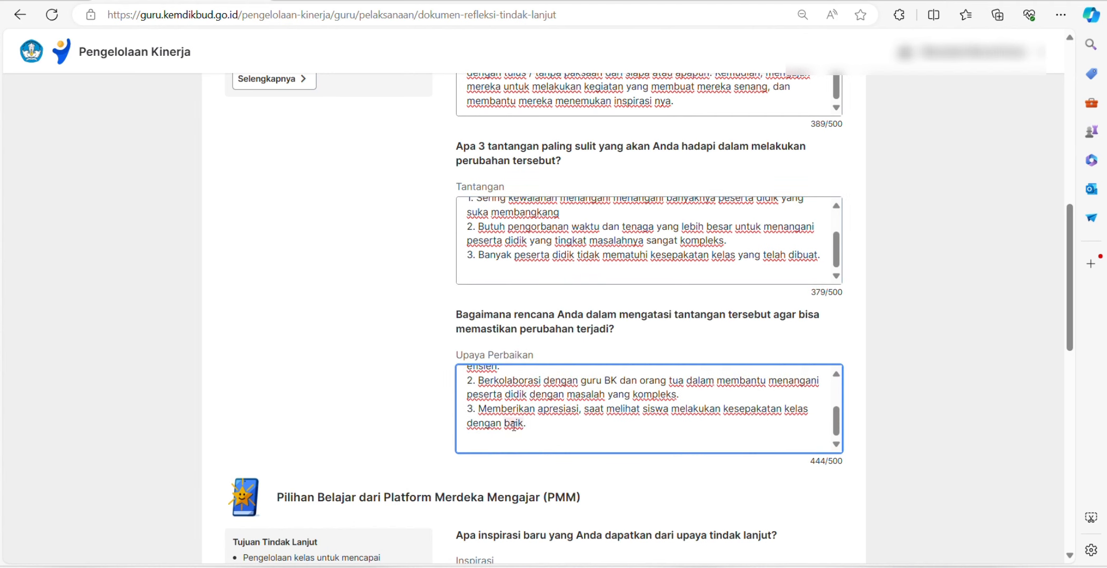
key("BackSpace")
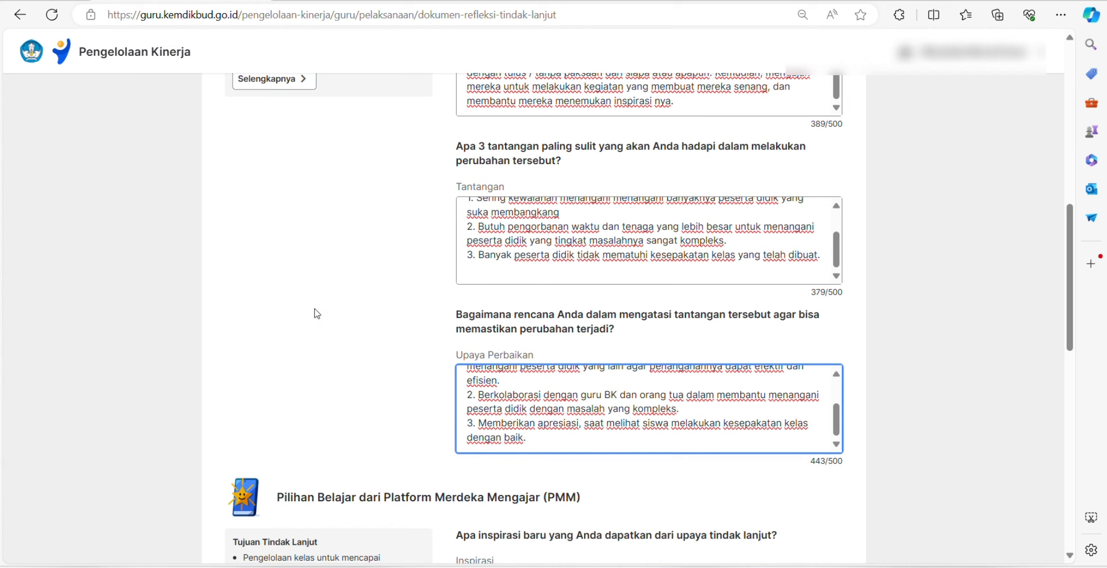
Step: Return to the upper part of the reflection form, then open YouTube in a new browser tab
scroll(312, 305, "up", 10)
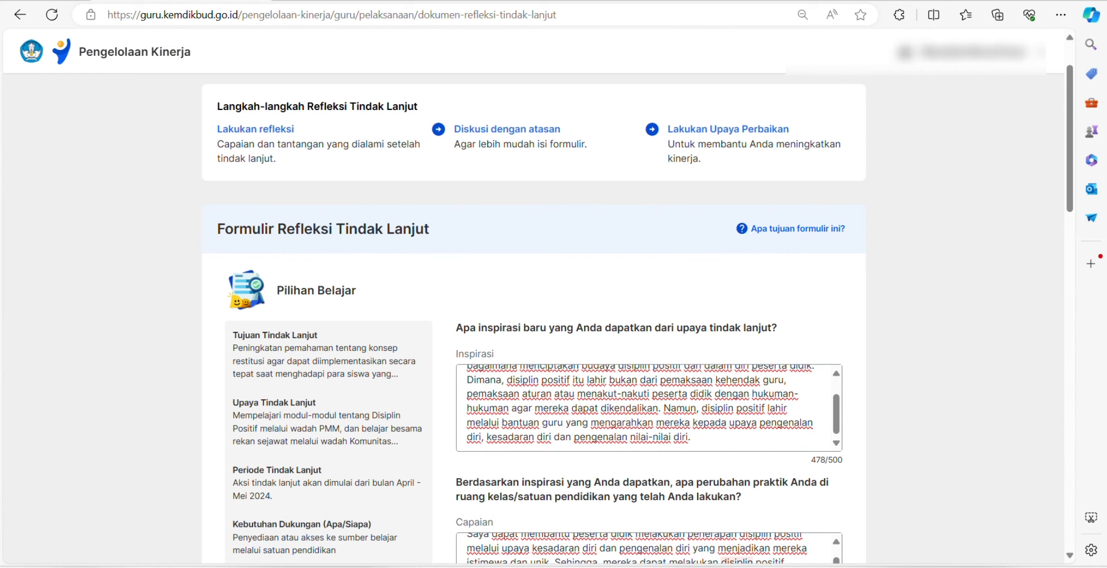
left_click(650, 567)
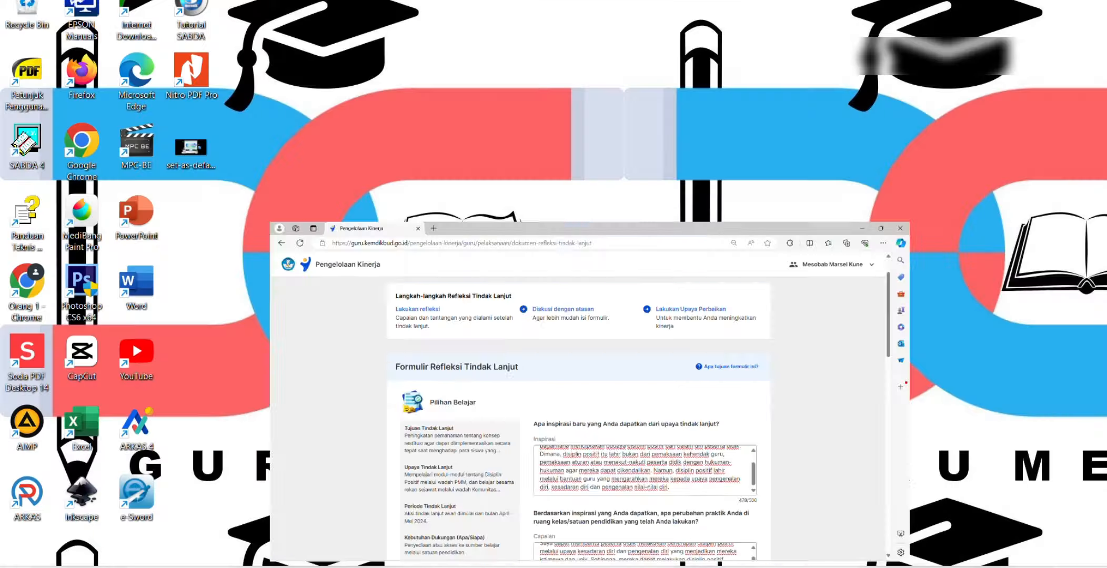
left_click(651, 567)
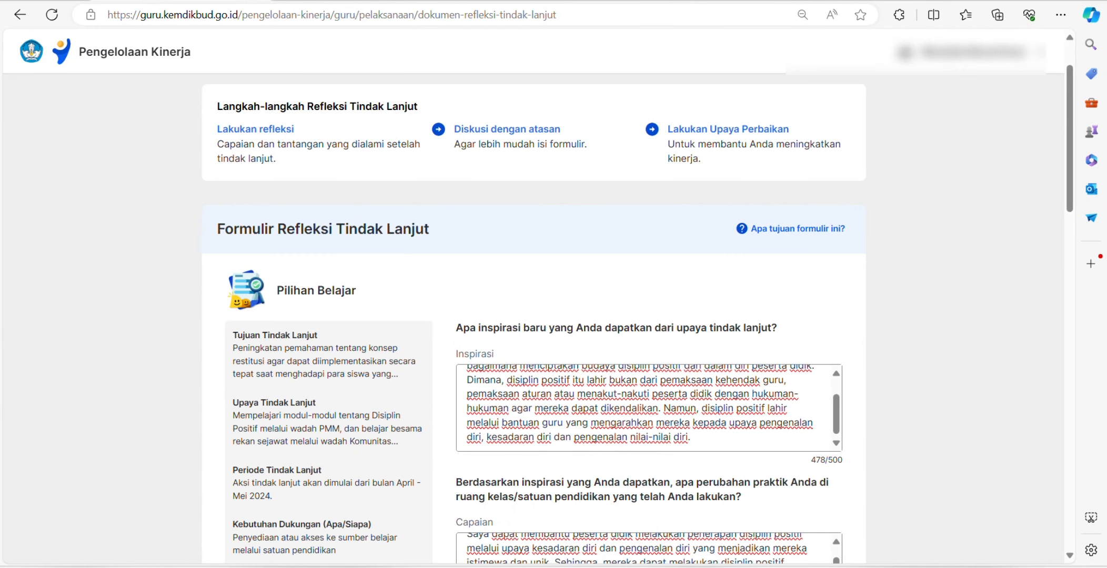
left_click(303, 1)
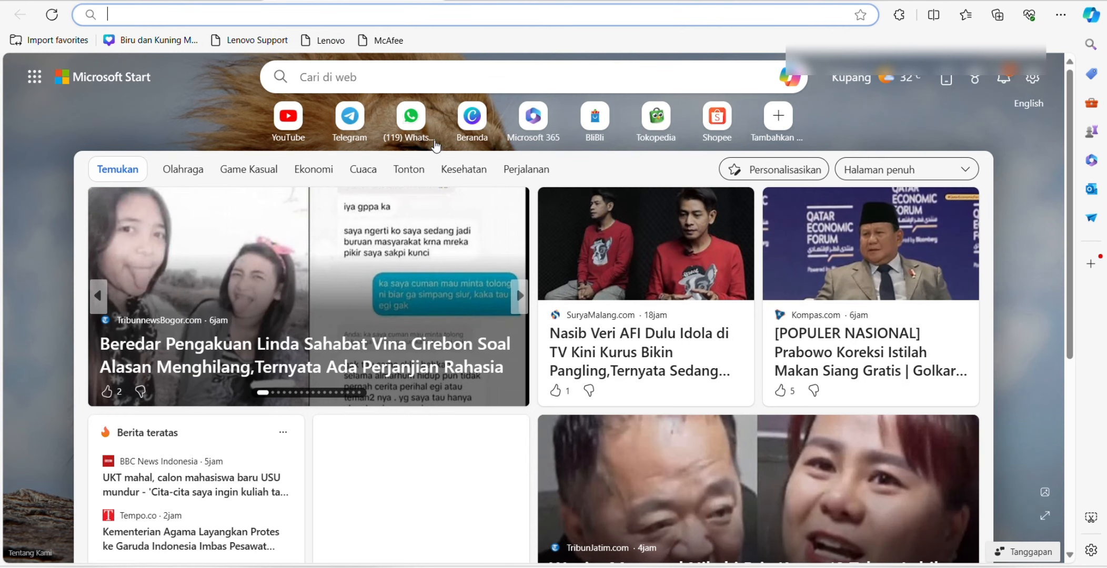
left_click(284, 112)
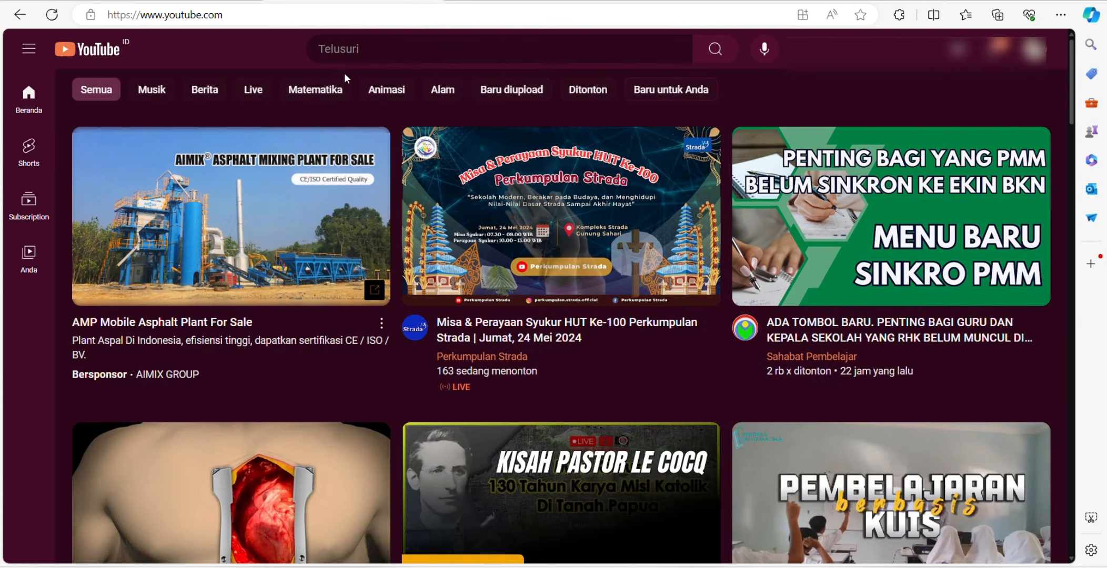
Step: Go through the Google account to Google Drive and open the document DOK. REFLEKSI TINDAK LANJUT
left_click(1034, 50)
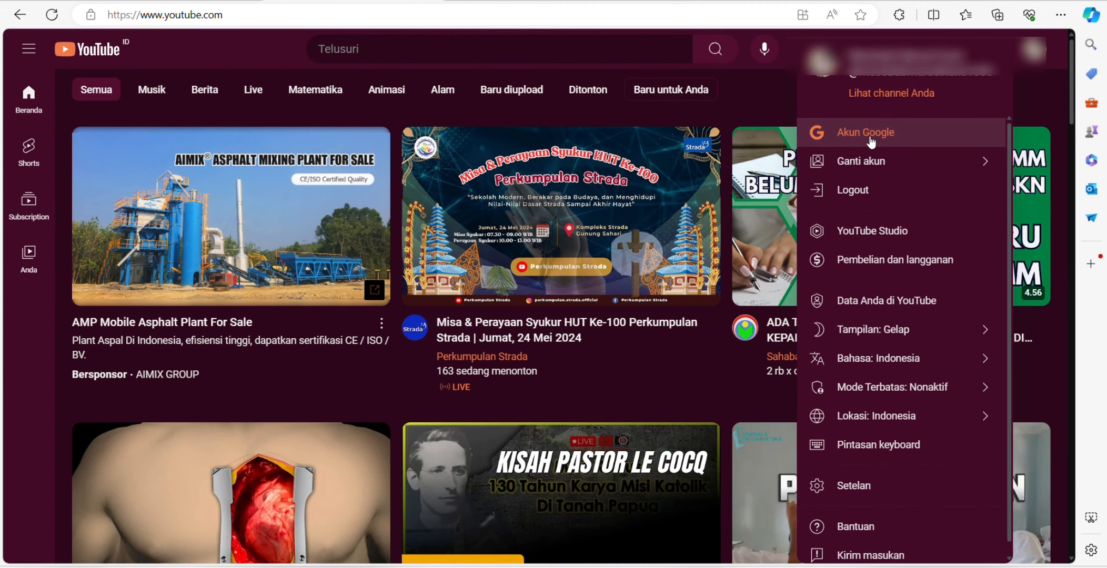
left_click(869, 135)
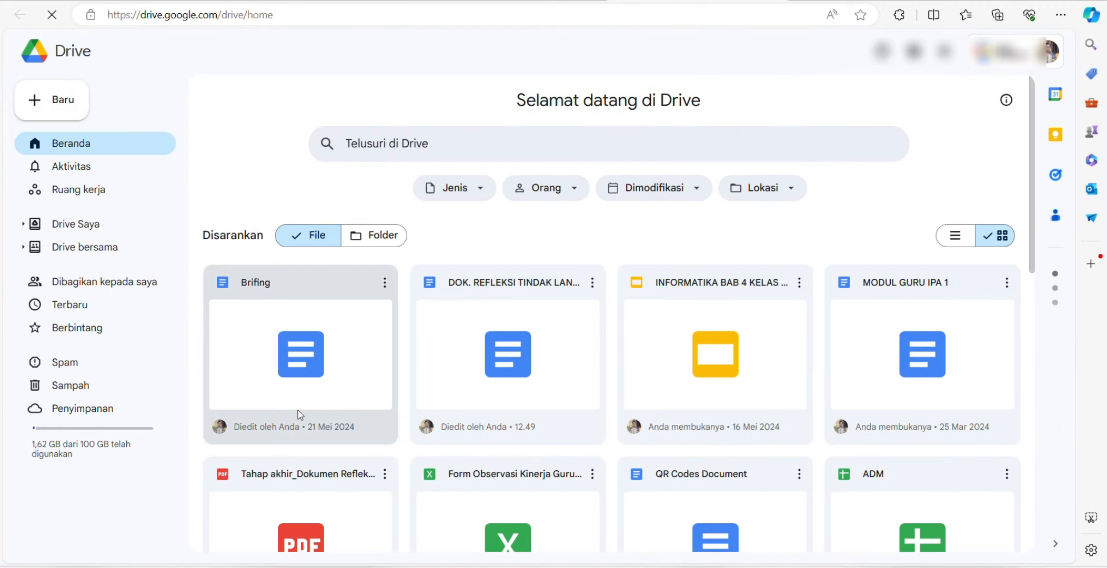
left_click(515, 345)
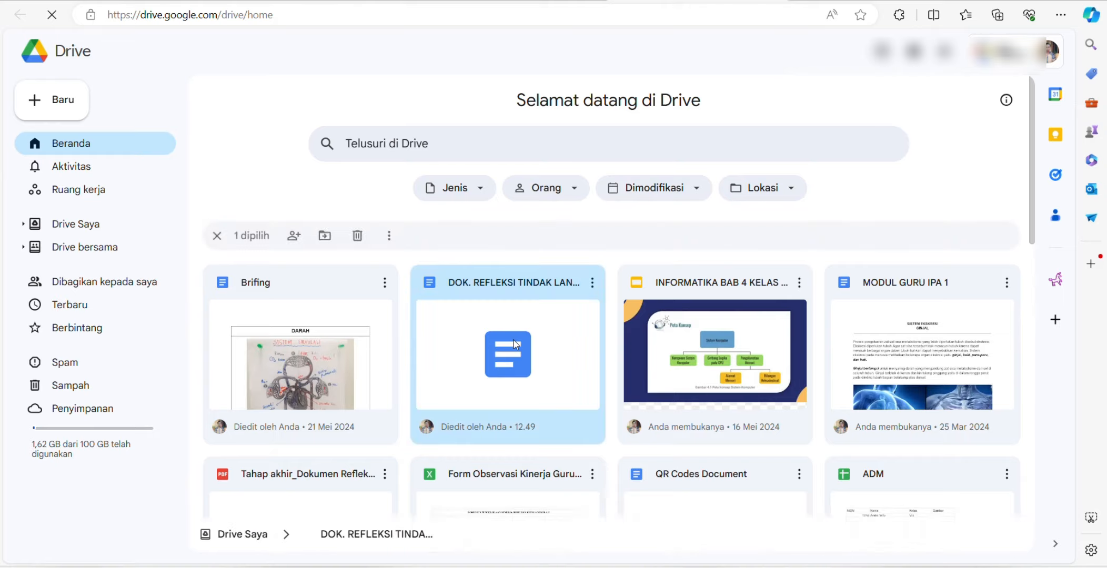
double_click(514, 345)
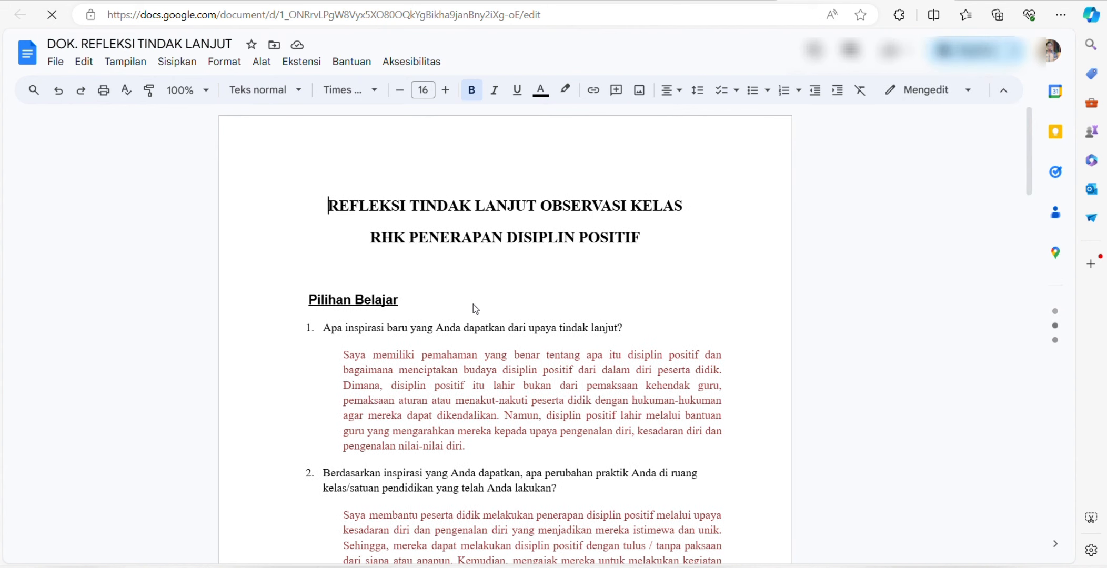
Step: Read the reference answers in the document for both Pilihan Belajar and Pilihan Belajar dari Platform Merdeka Mengajar (PMM)
scroll(473, 305, "down", 1)
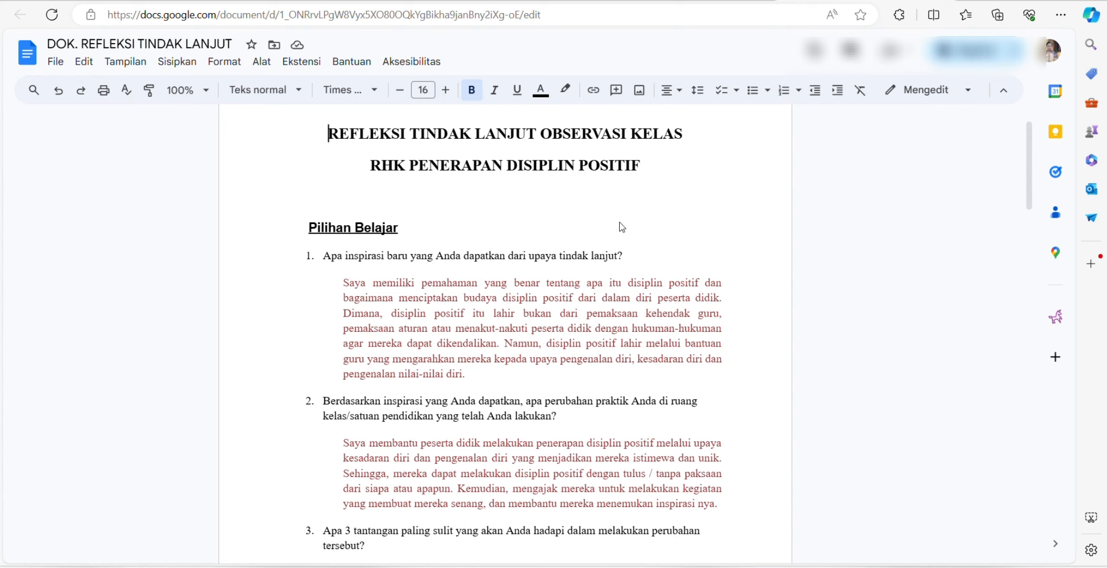
scroll(405, 322, "down", 1)
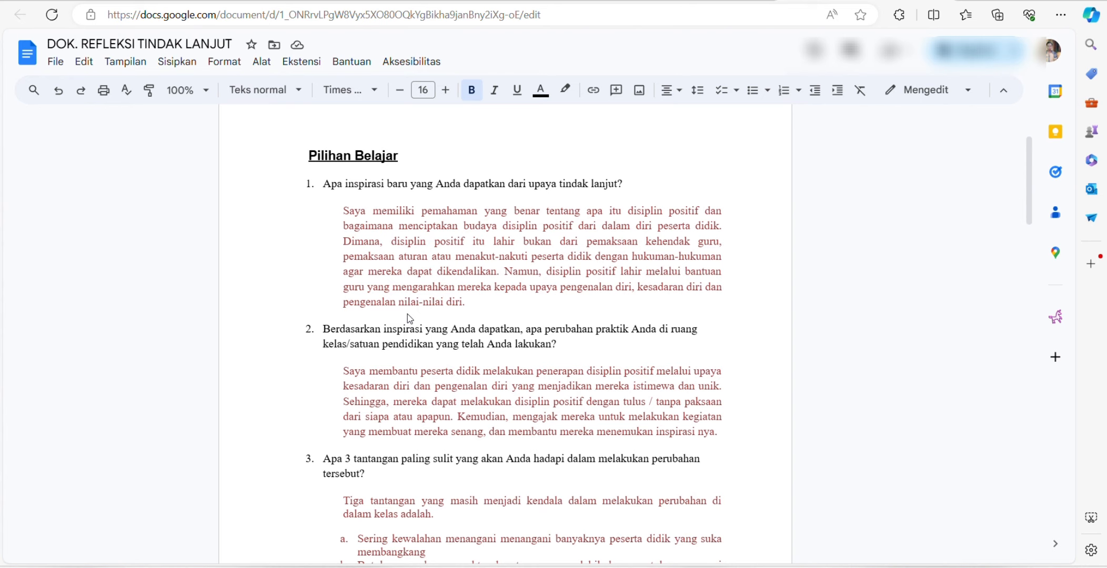
scroll(410, 317, "down", 6)
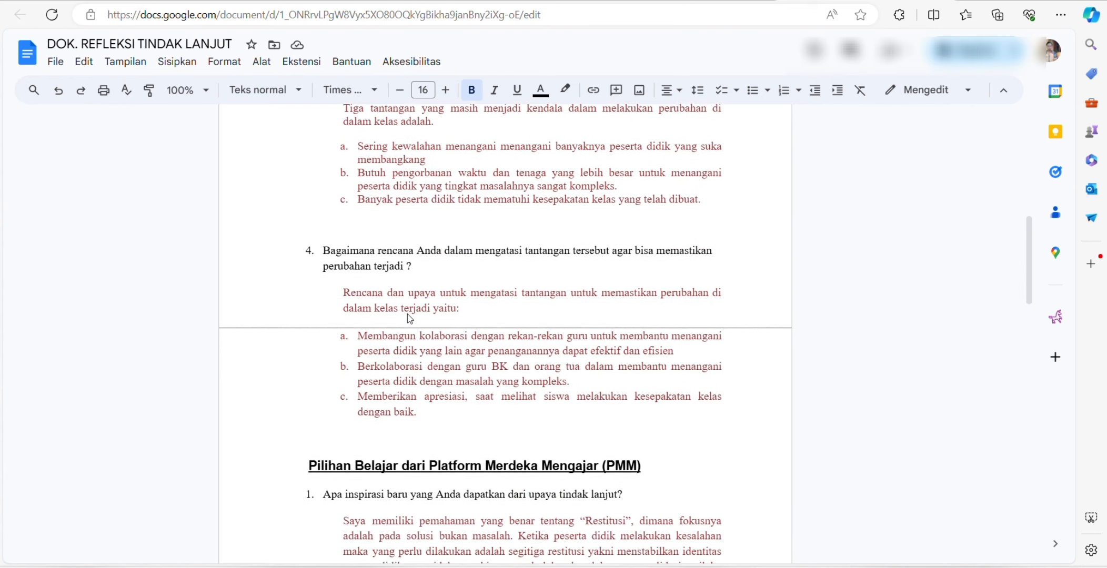
scroll(410, 318, "down", 6)
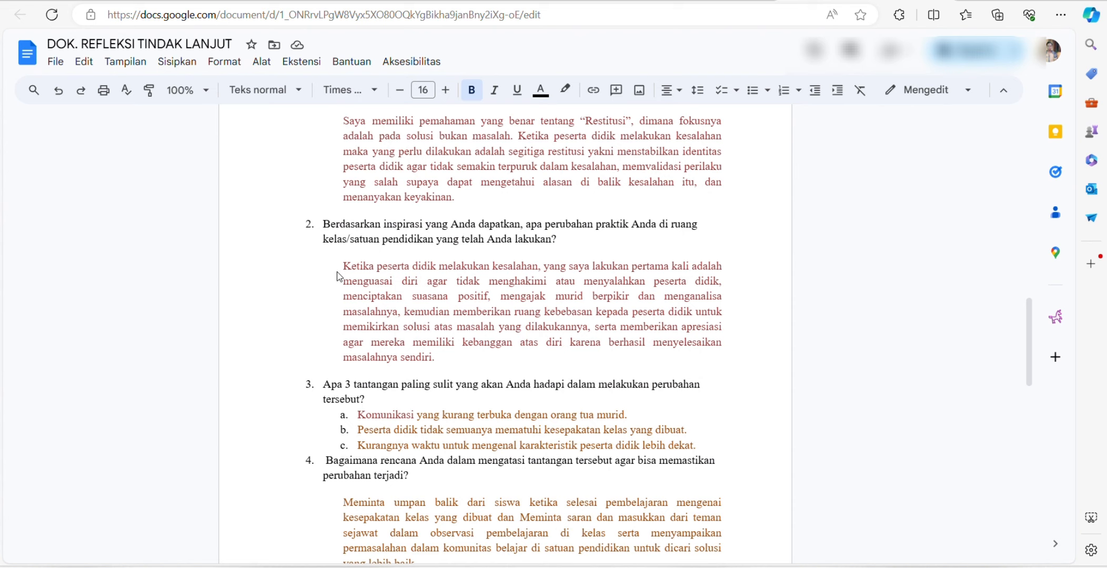
scroll(476, 291, "down", 3)
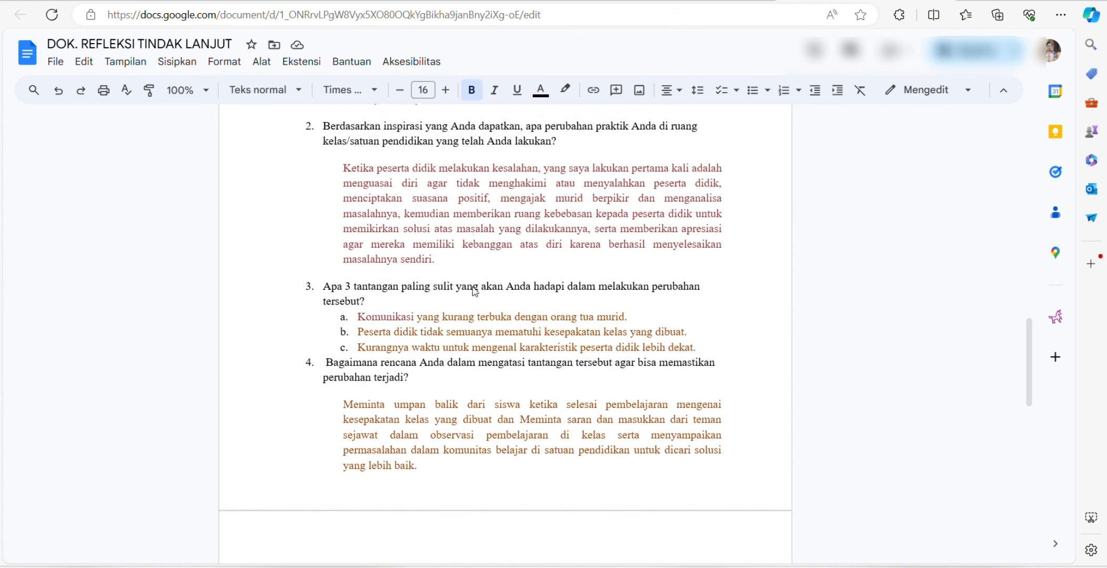
scroll(475, 291, "down", 3)
scroll(473, 288, "up", 12)
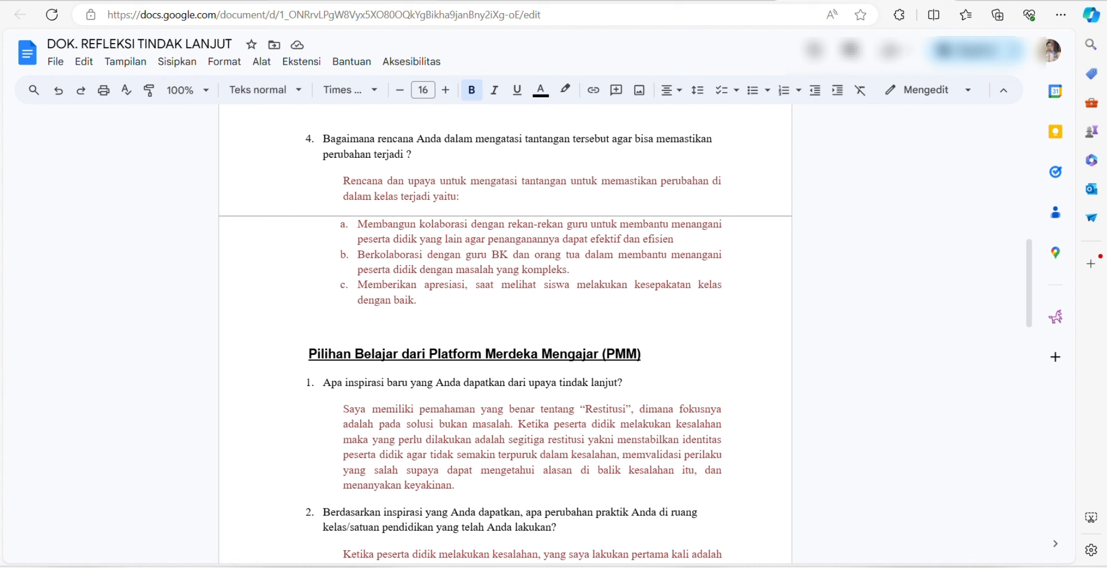
Step: Switch back to the Pengelolaan Kinerja reflection form and go to the Inspirasi answer under Pilihan Belajar dari Platform Merdeka Mengajar (PMM)
left_click(180, 1)
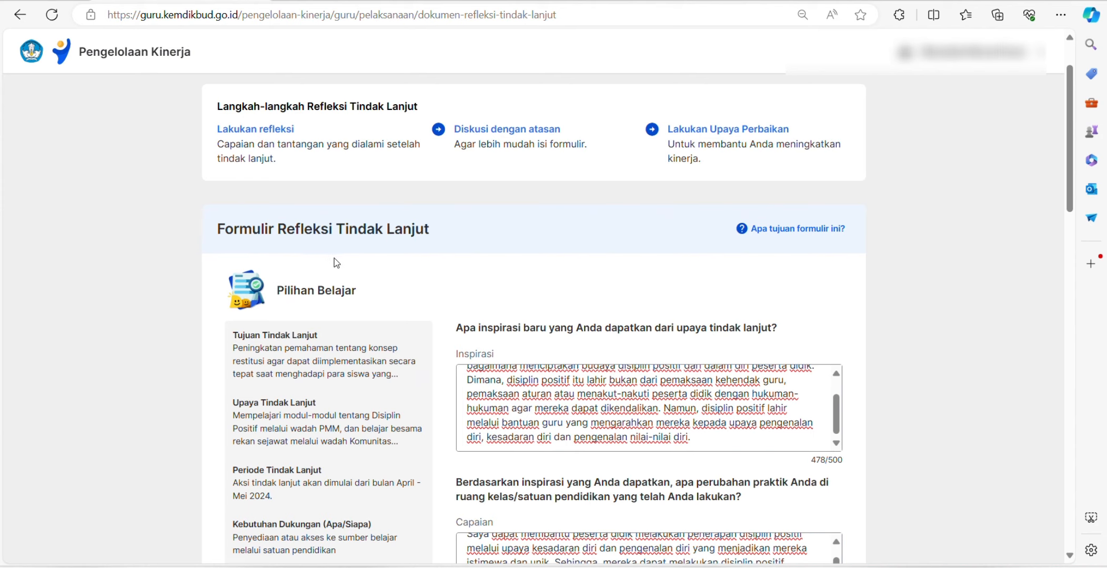
scroll(360, 334, "down", 1)
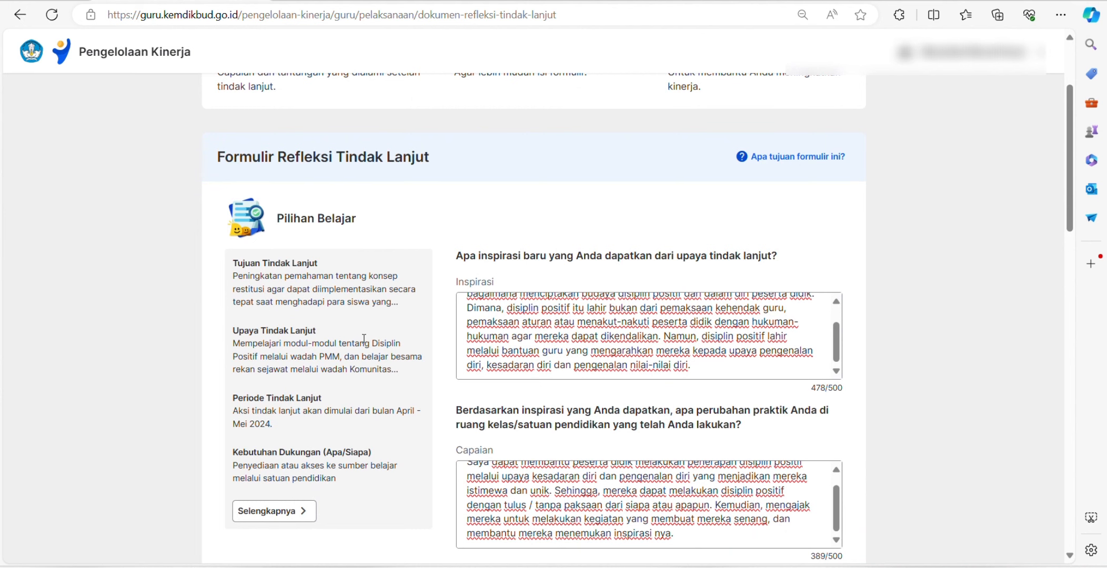
scroll(364, 338, "down", 3)
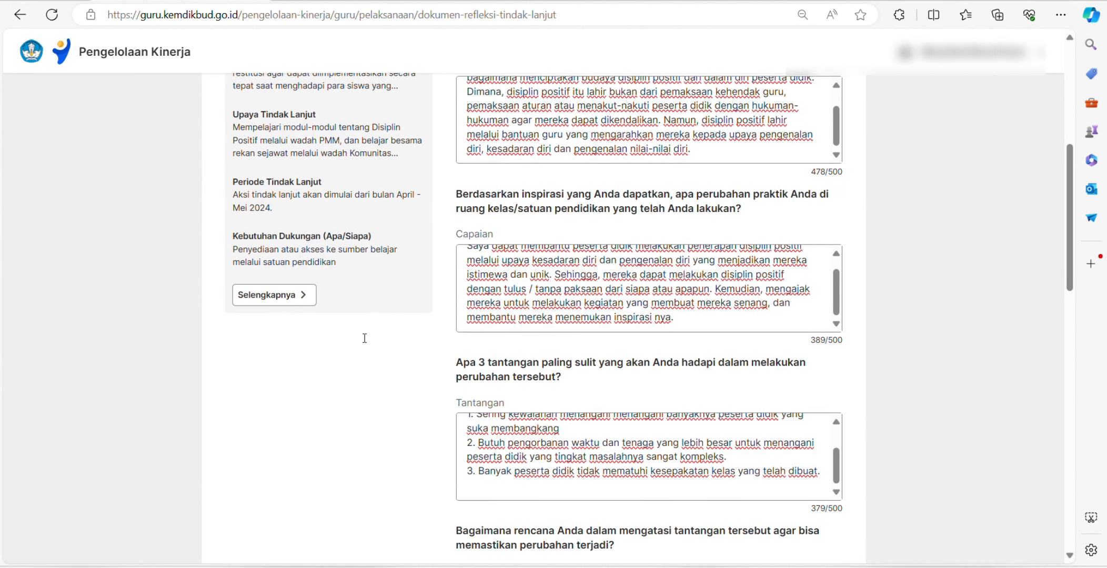
scroll(637, 357, "down", 6)
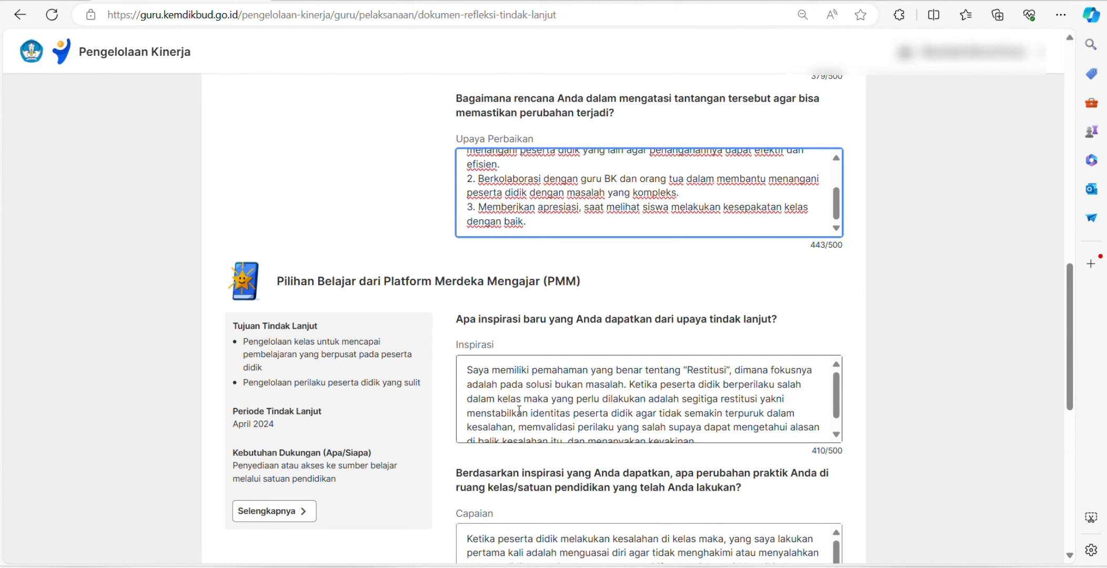
left_click(565, 411)
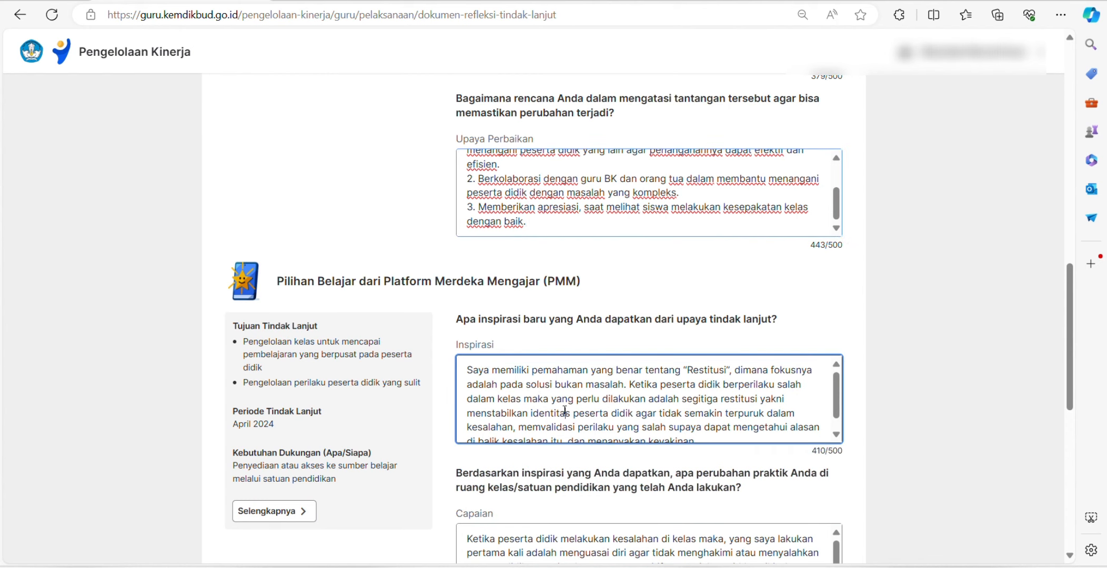
Step: Review the four Pilihan Belajar questions and their answers, from Inspirasi to Upaya Perbaikan
scroll(674, 271, "up", 10)
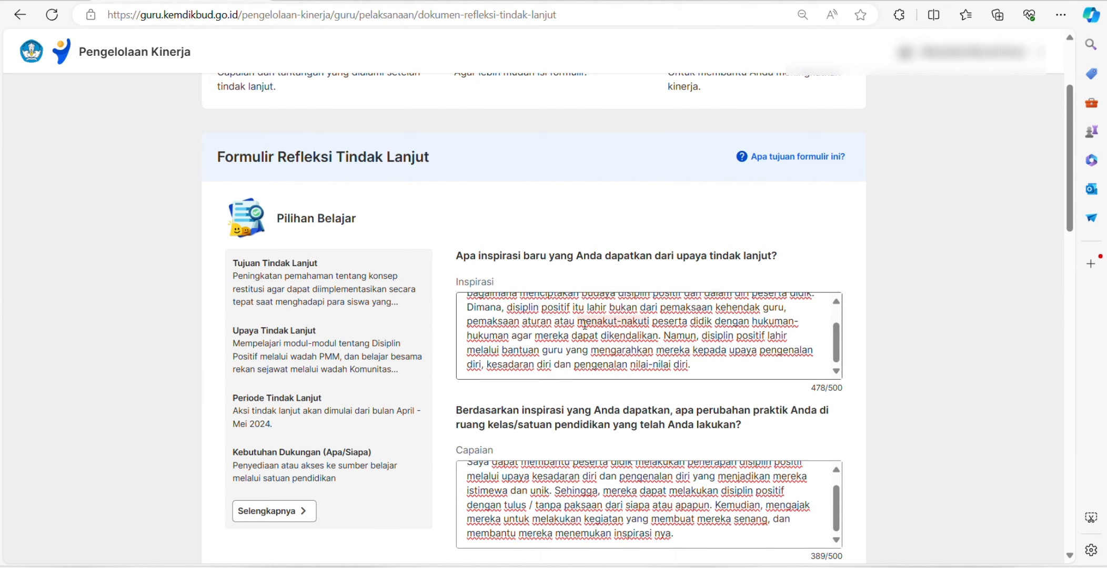
scroll(585, 324, "down", 5)
scroll(588, 339, "up", 5)
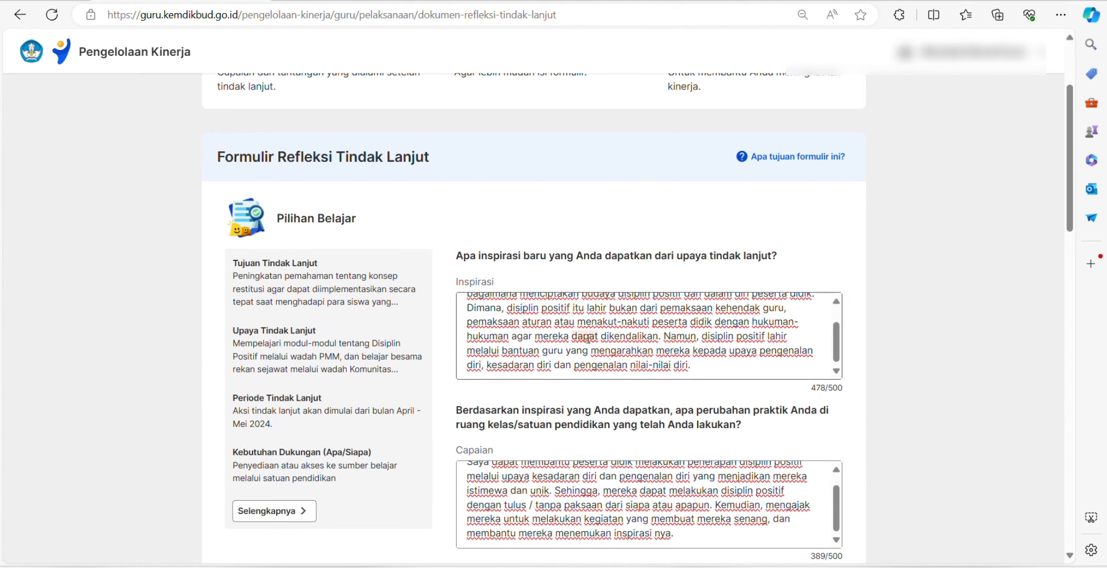
scroll(588, 339, "down", 5)
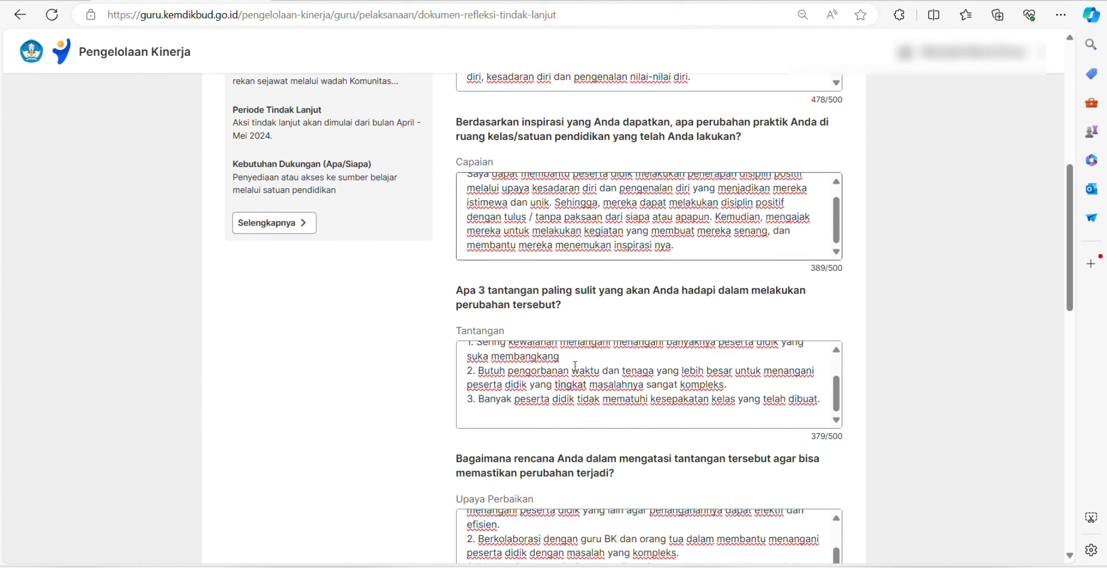
scroll(575, 366, "down", 3)
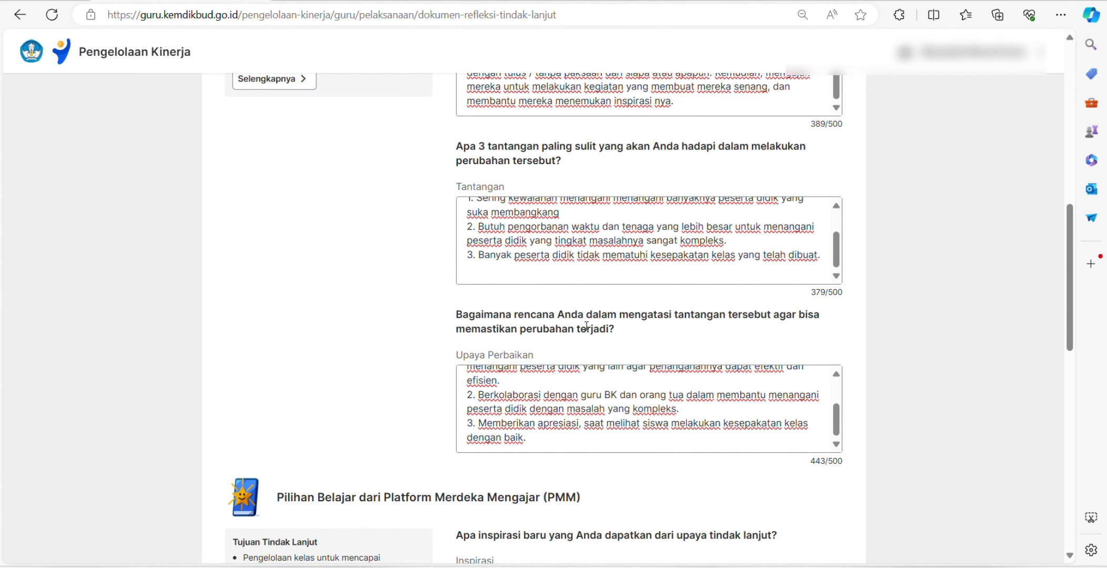
scroll(586, 326, "up", 4)
scroll(550, 282, "up", 2)
scroll(452, 310, "down", 1)
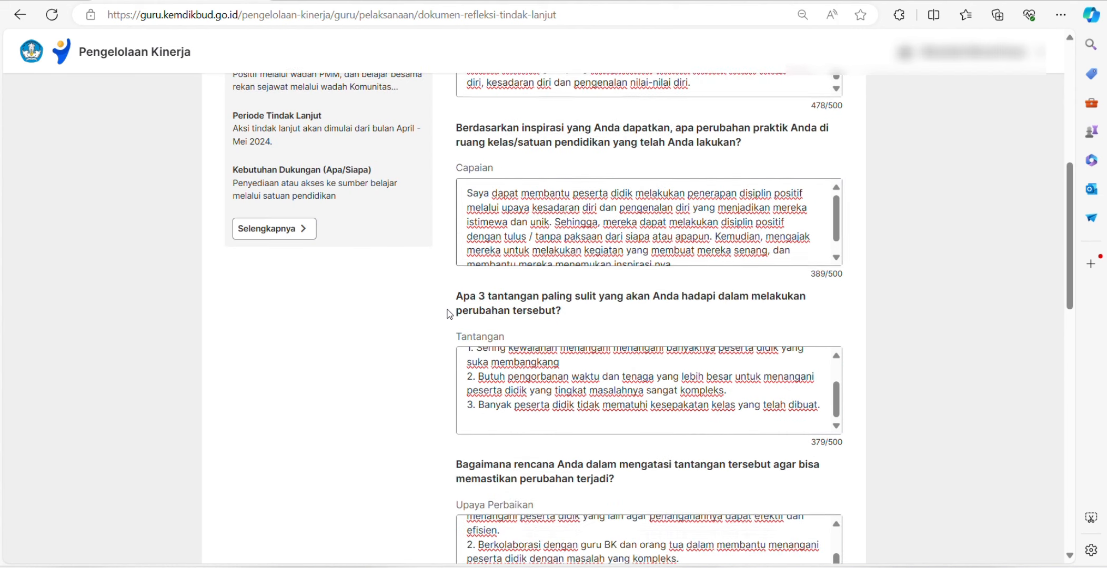
scroll(449, 314, "up", 3)
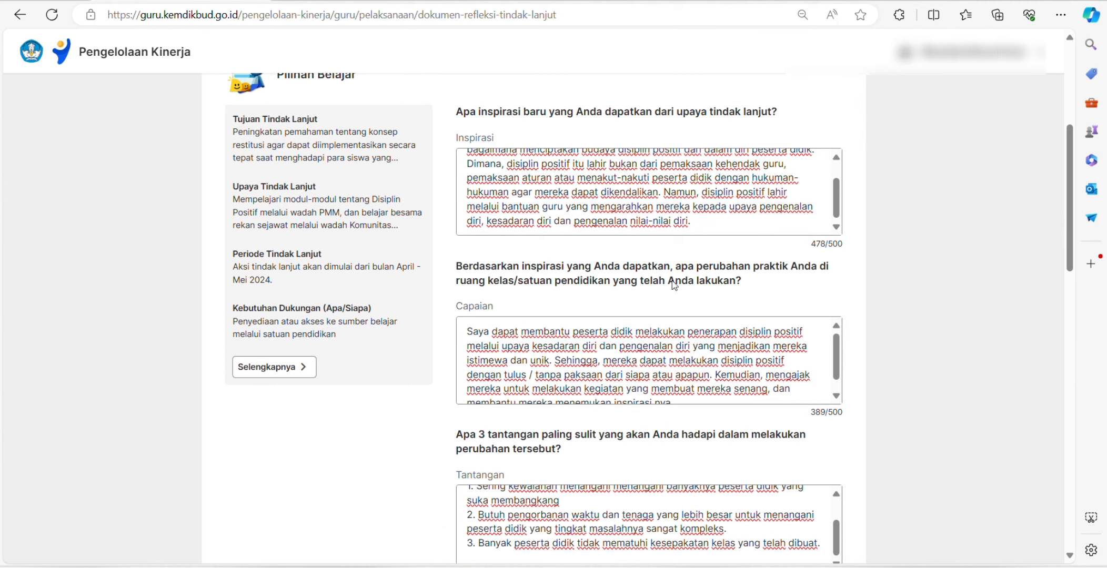
scroll(557, 288, "down", 1)
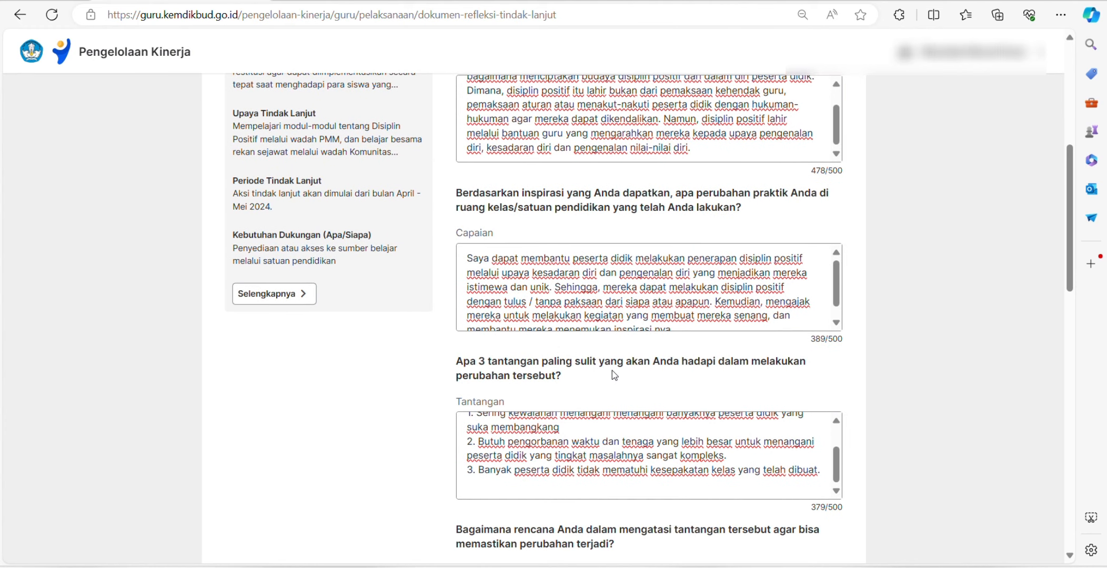
scroll(612, 371, "down", 1)
scroll(616, 408, "down", 1)
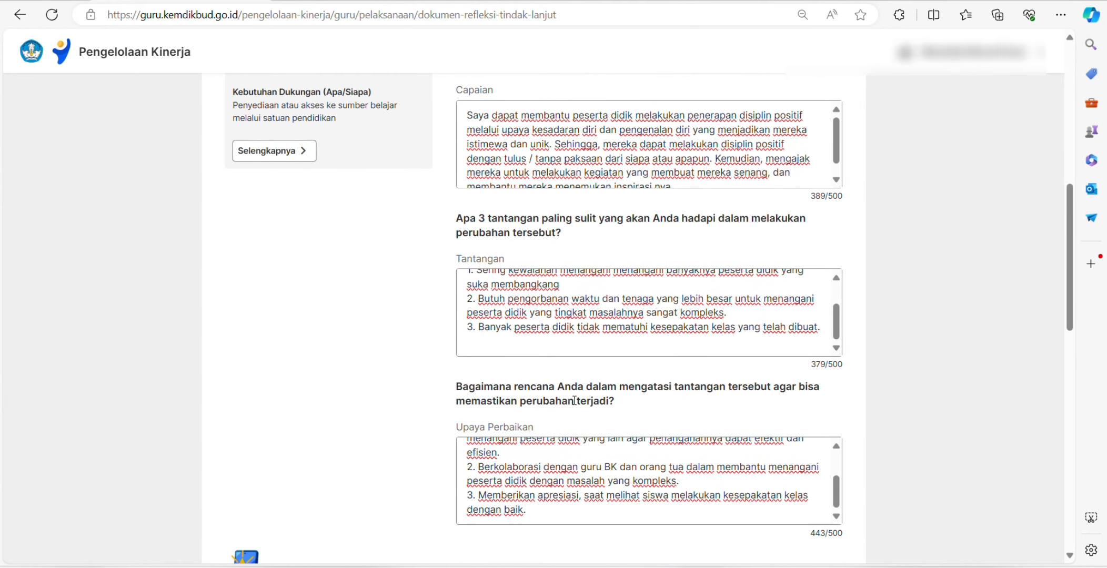
Step: Reread the Inspirasi and Capaian answers under Pilihan Belajar, then check how Tantangan and Upaya Perbaikan follow from them
scroll(647, 168, "up", 3)
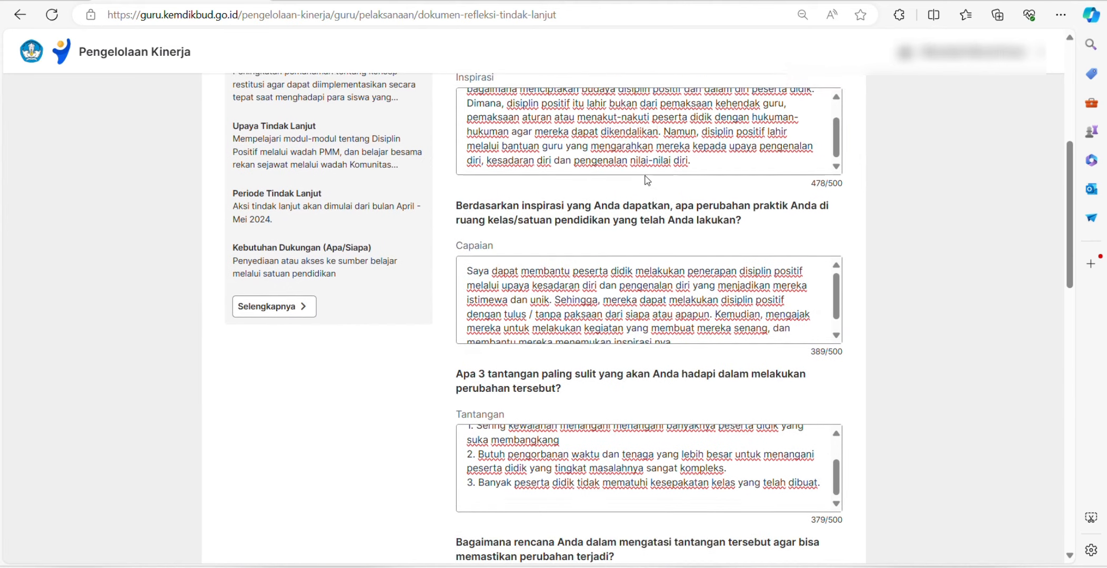
scroll(646, 199, "down", 2)
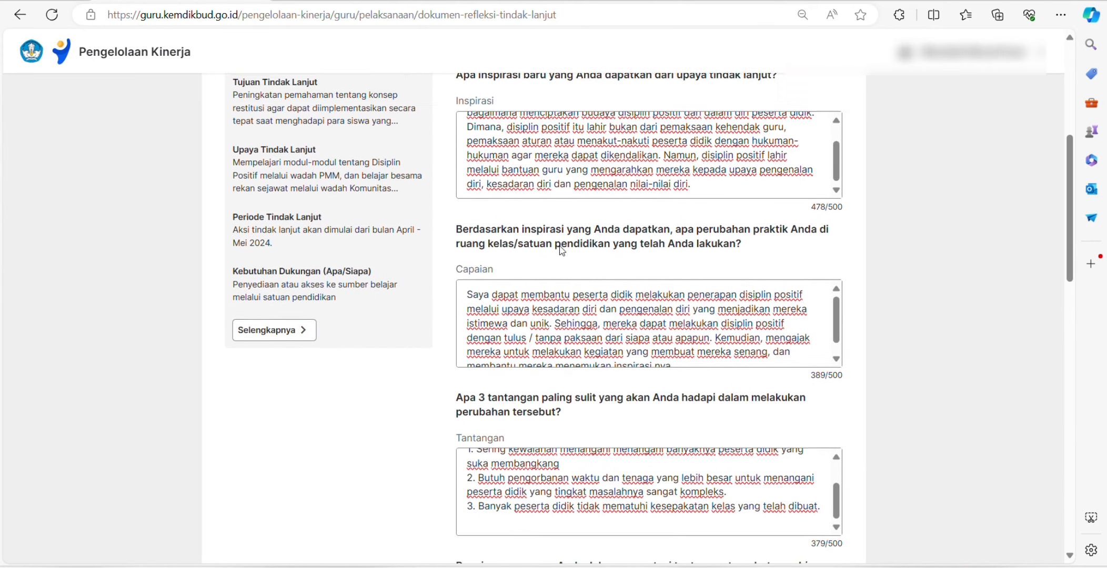
scroll(560, 246, "up", 2)
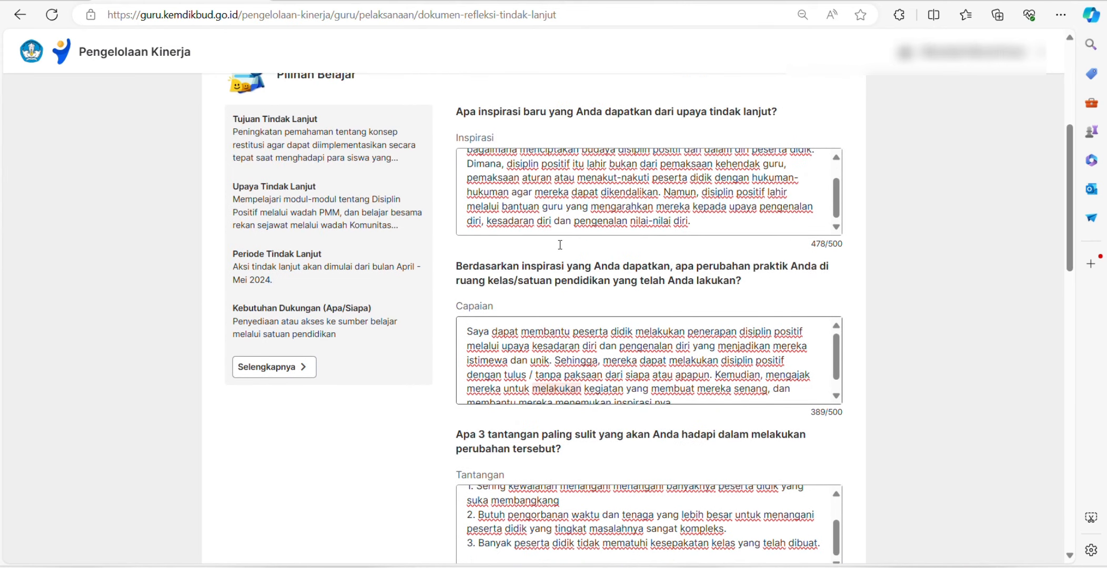
scroll(563, 221, "up", 2)
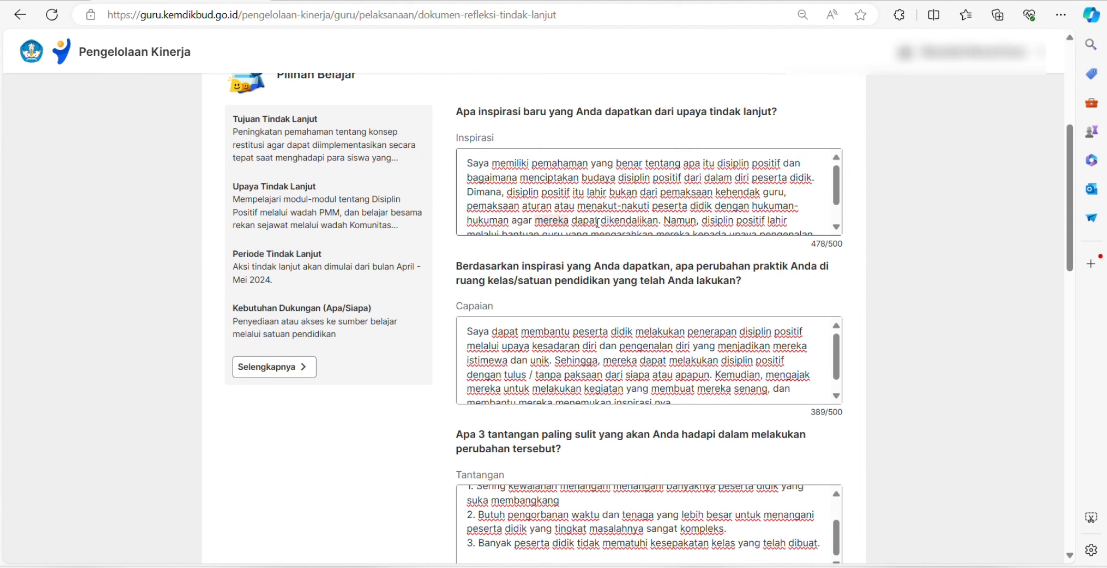
scroll(597, 221, "down", 1)
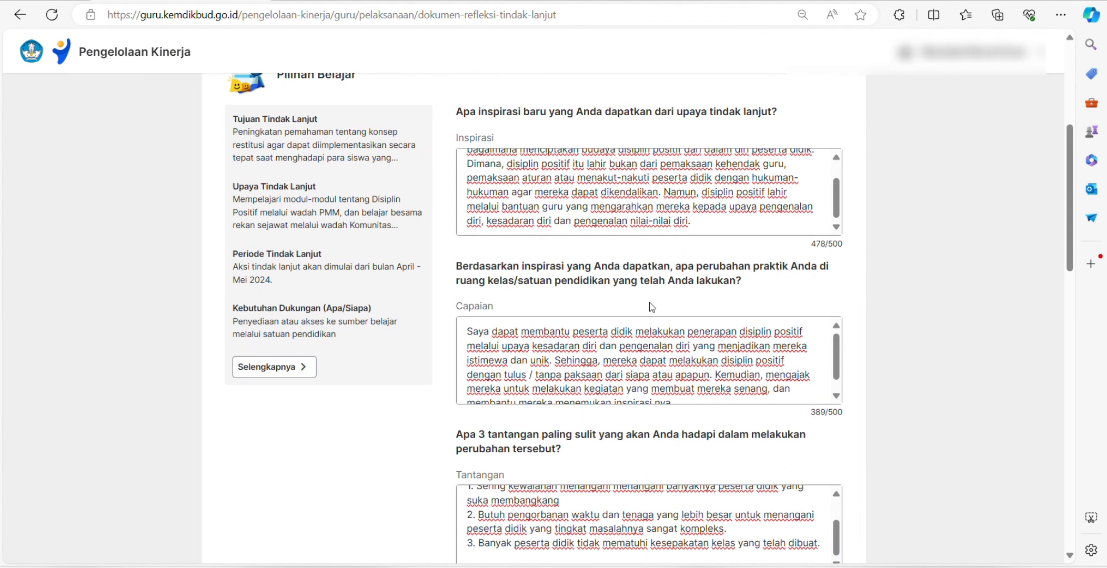
scroll(651, 307, "down", 1)
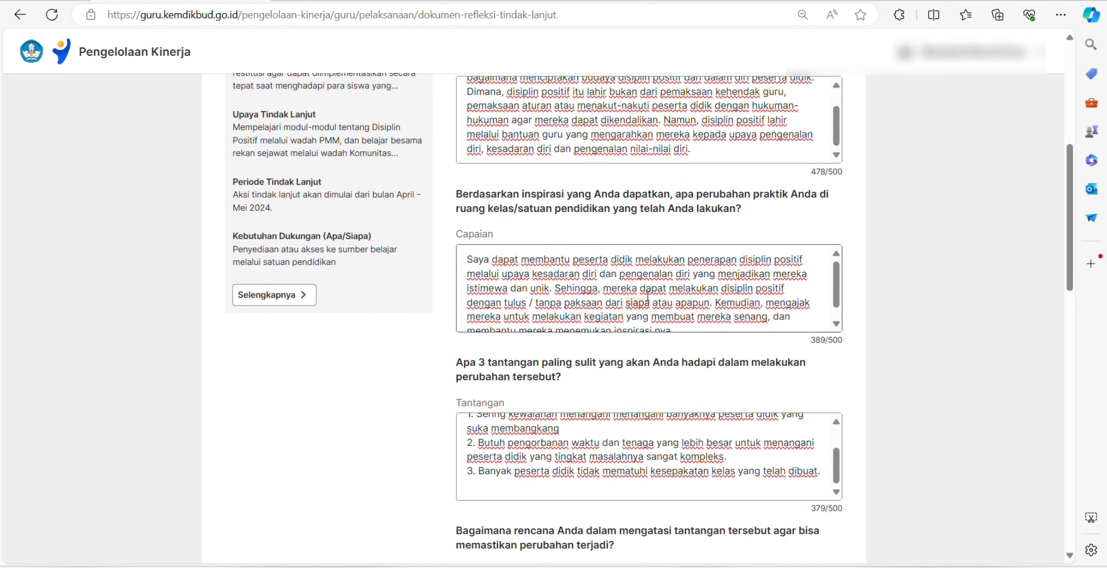
scroll(576, 286, "down", 3)
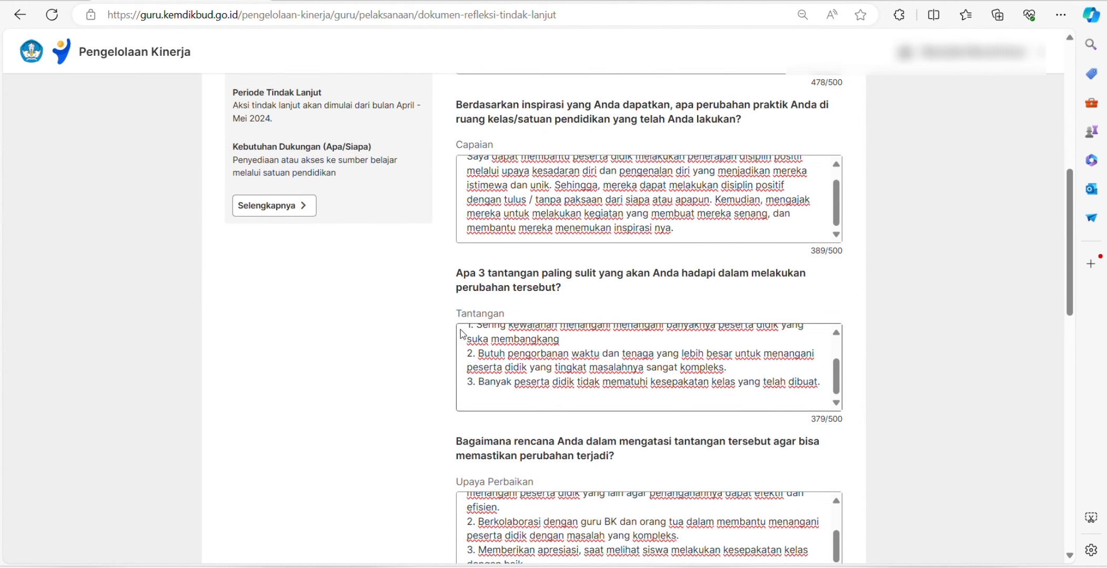
scroll(459, 327, "down", 1)
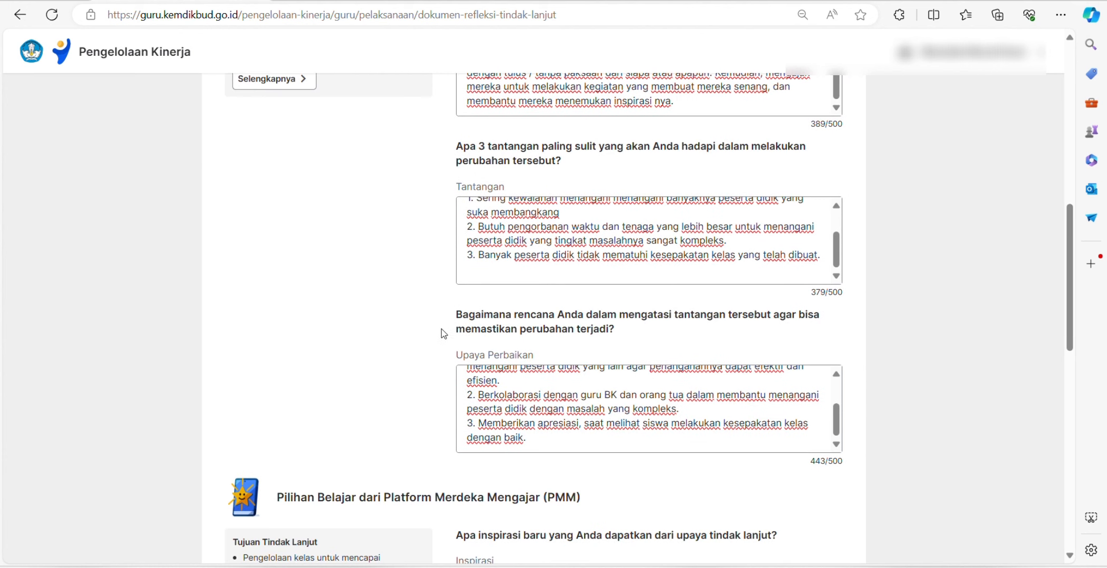
Step: Look over the Inspirasi and Capaian answers in the PMM section, then return to the Pilihan Belajar section for comparison
scroll(419, 336, "down", 4)
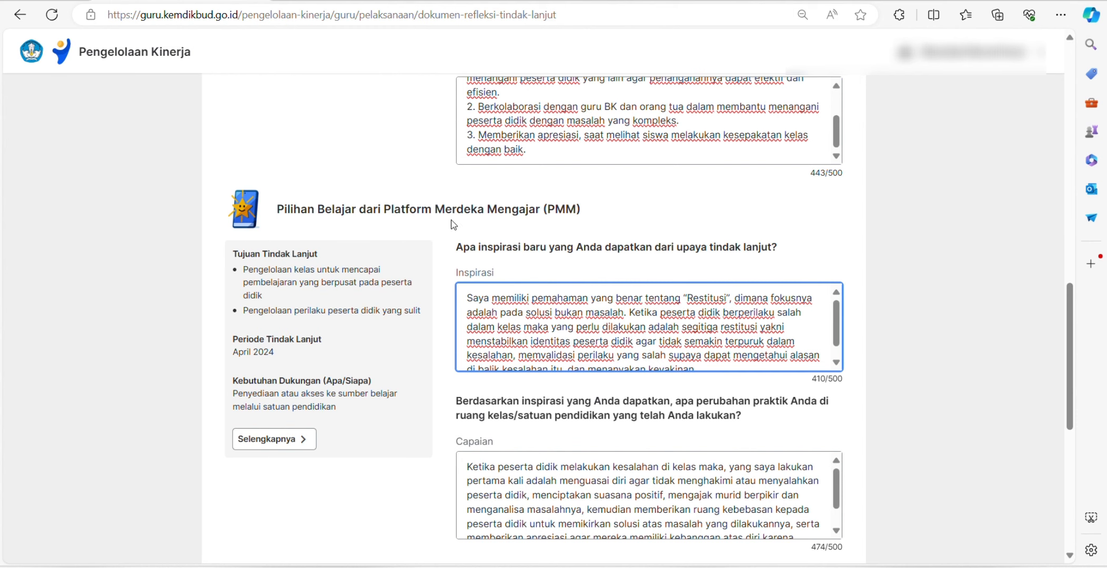
scroll(572, 202, "up", 4)
scroll(571, 203, "up", 5)
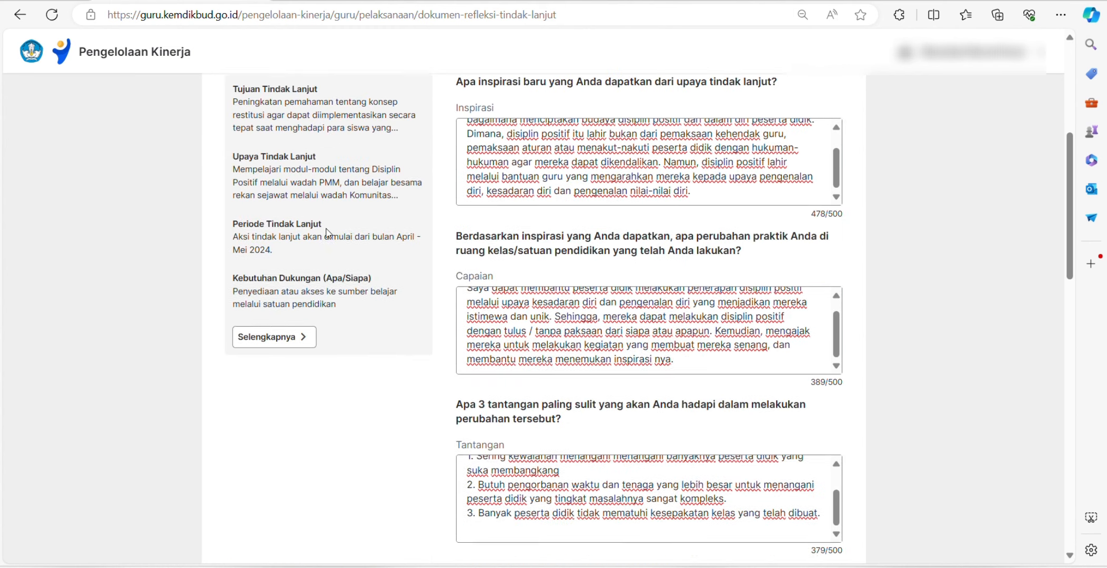
scroll(365, 186, "down", 3)
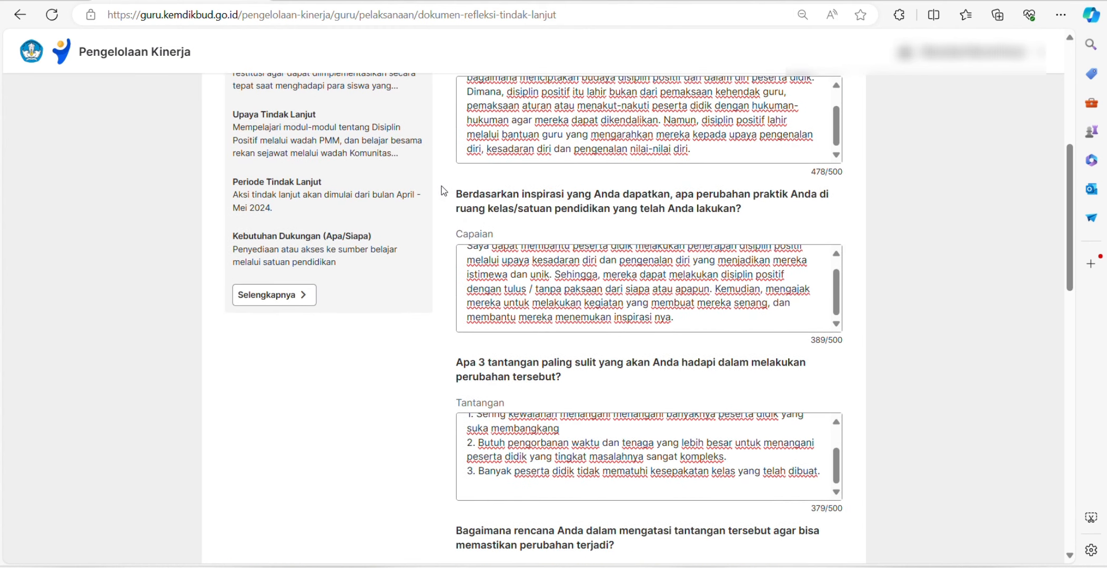
scroll(431, 202, "up", 1)
scroll(430, 202, "up", 1)
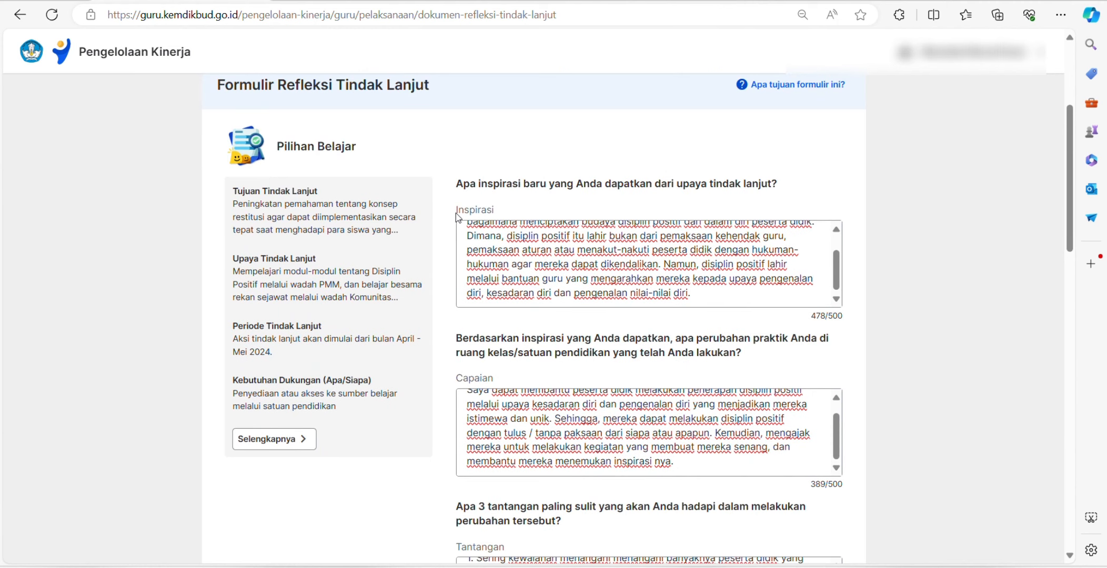
Step: Compare the Pilihan Belajar answers and follow-up details with the Inspirasi and Capaian answers in the PMM section
scroll(458, 216, "down", 2)
scroll(464, 235, "down", 2)
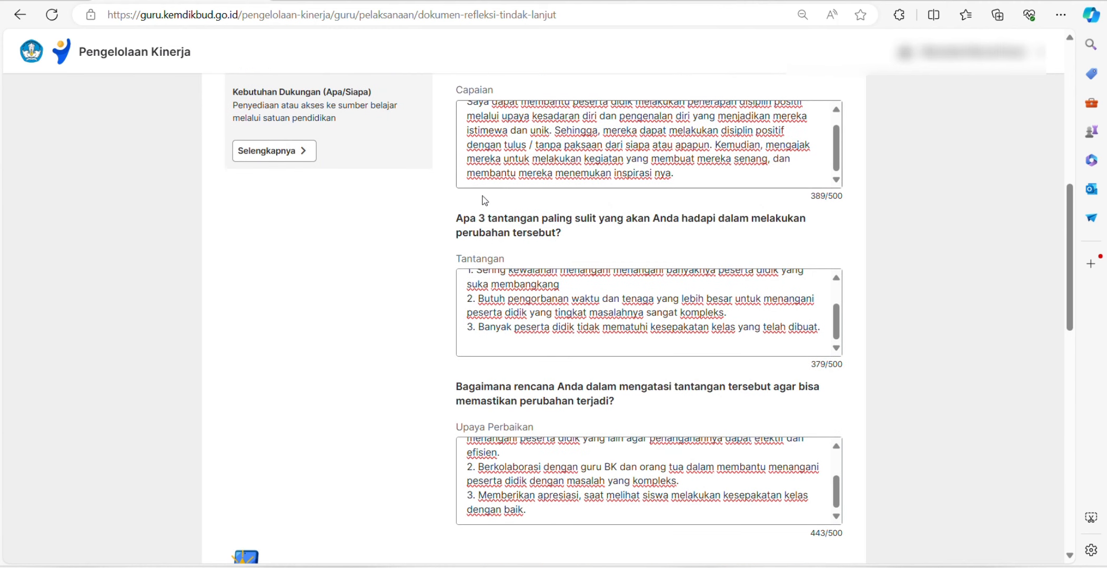
scroll(490, 185, "down", 3)
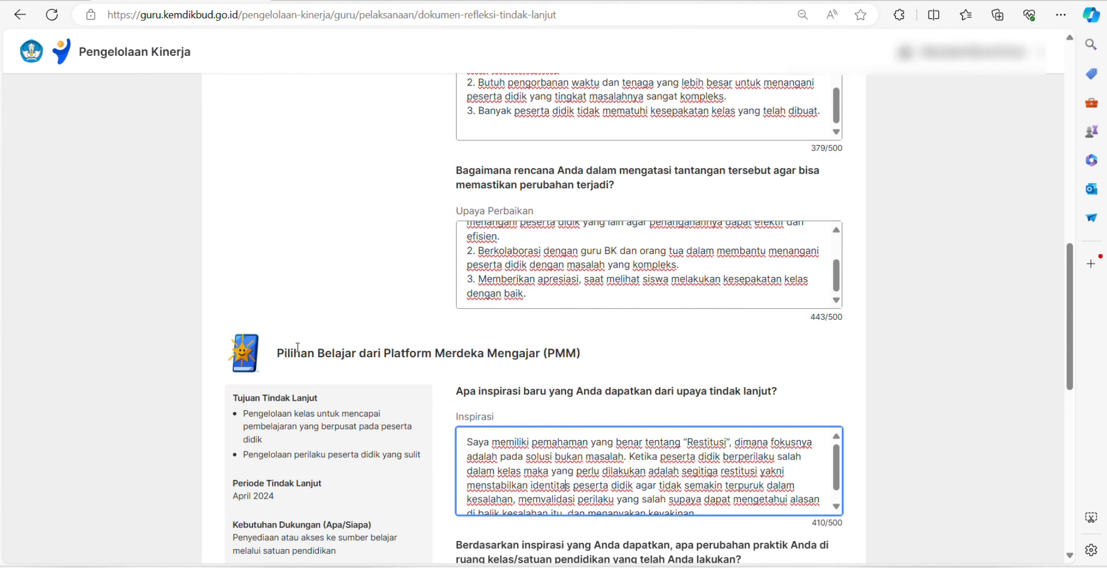
scroll(361, 353, "down", 1)
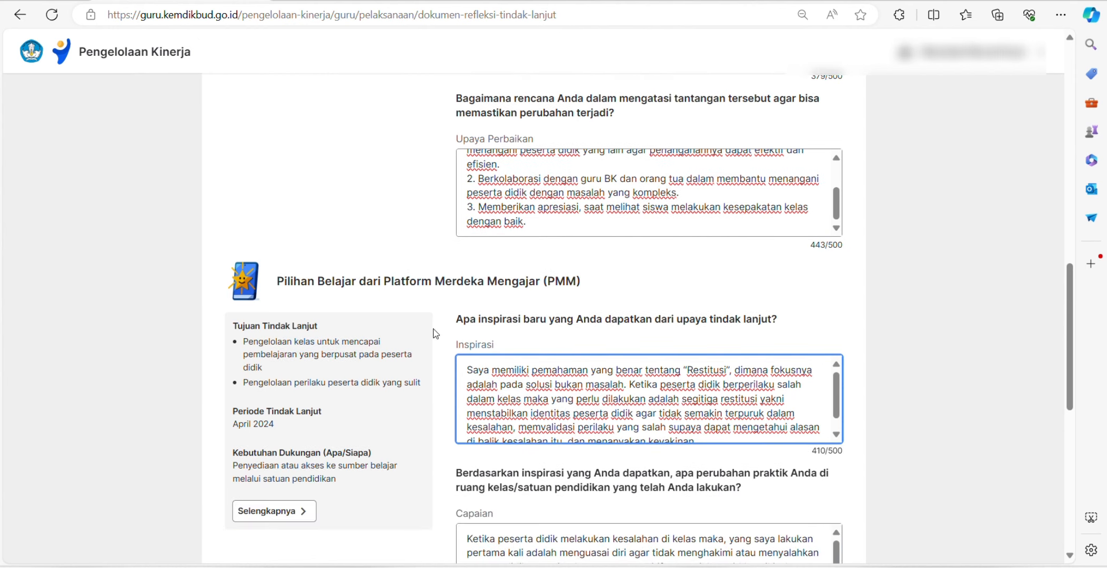
scroll(534, 346, "down", 1)
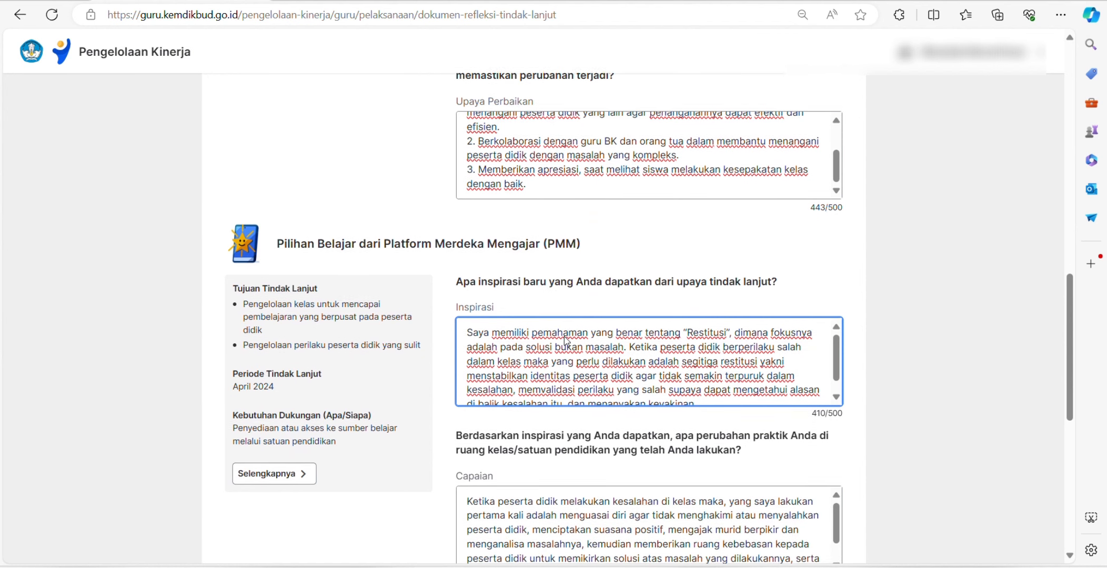
scroll(566, 341, "down", 1)
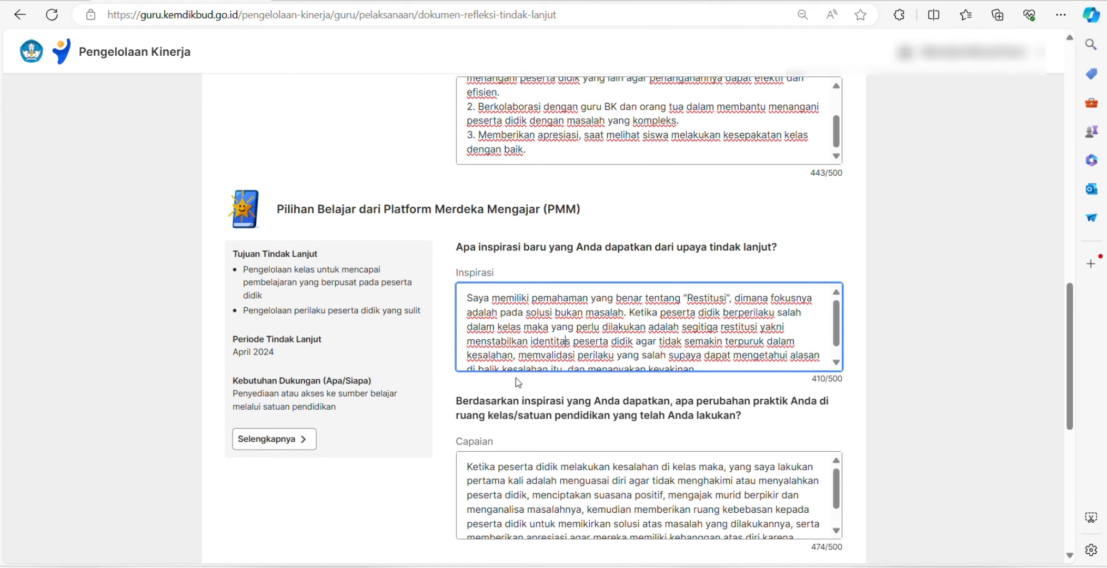
scroll(516, 378, "up", 12)
scroll(414, 306, "down", 2)
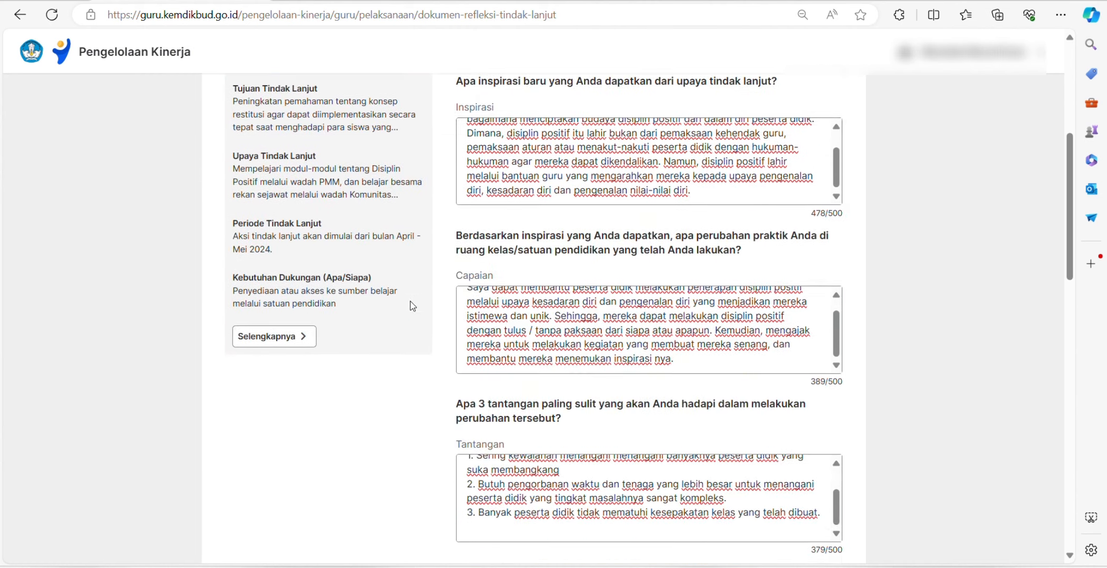
Step: Read the full Inspirasi and Capaian answers under Pilihan Belajar dari Platform Merdeka Mengajar (PMM)
scroll(413, 306, "down", 8)
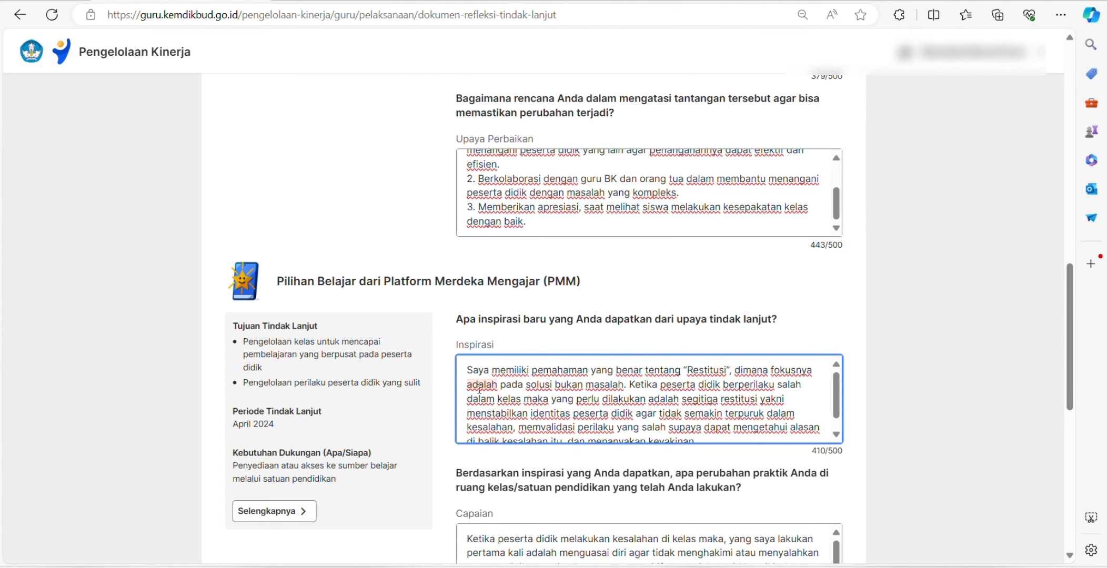
scroll(478, 390, "down", 1)
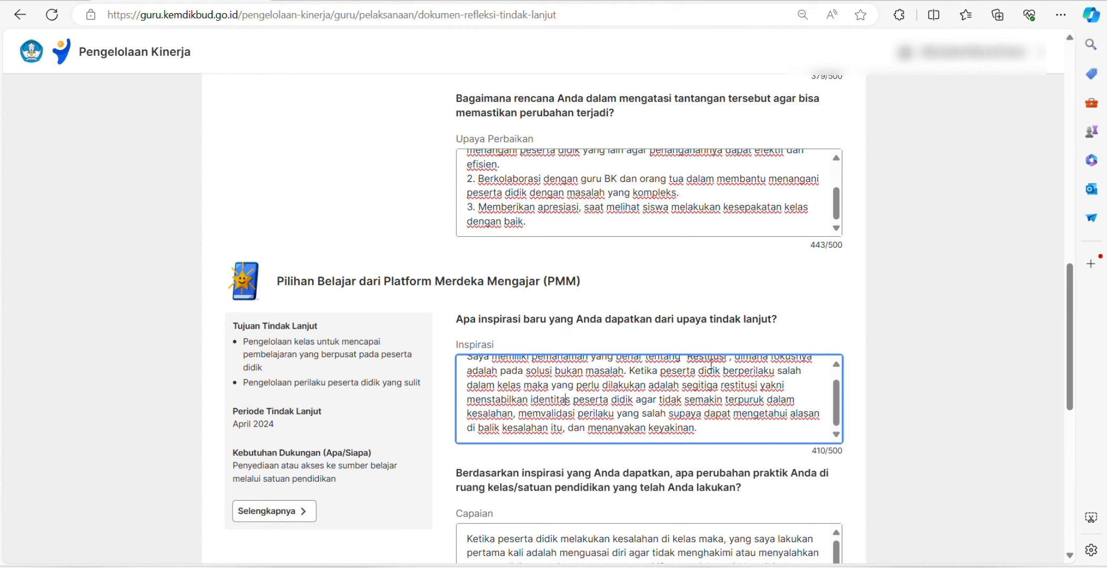
scroll(711, 369, "up", 1)
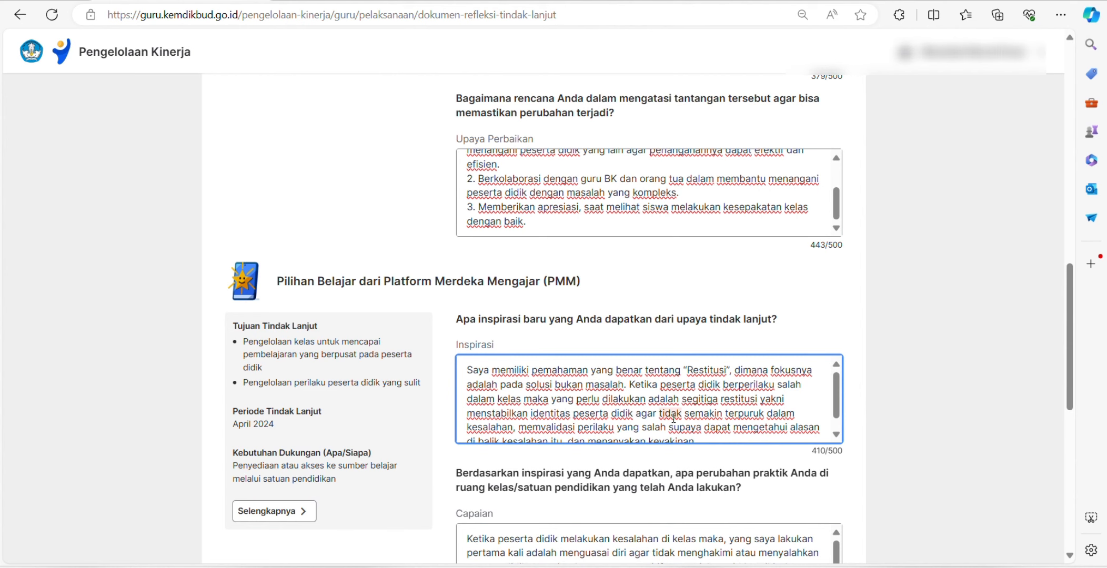
scroll(620, 421, "down", 1)
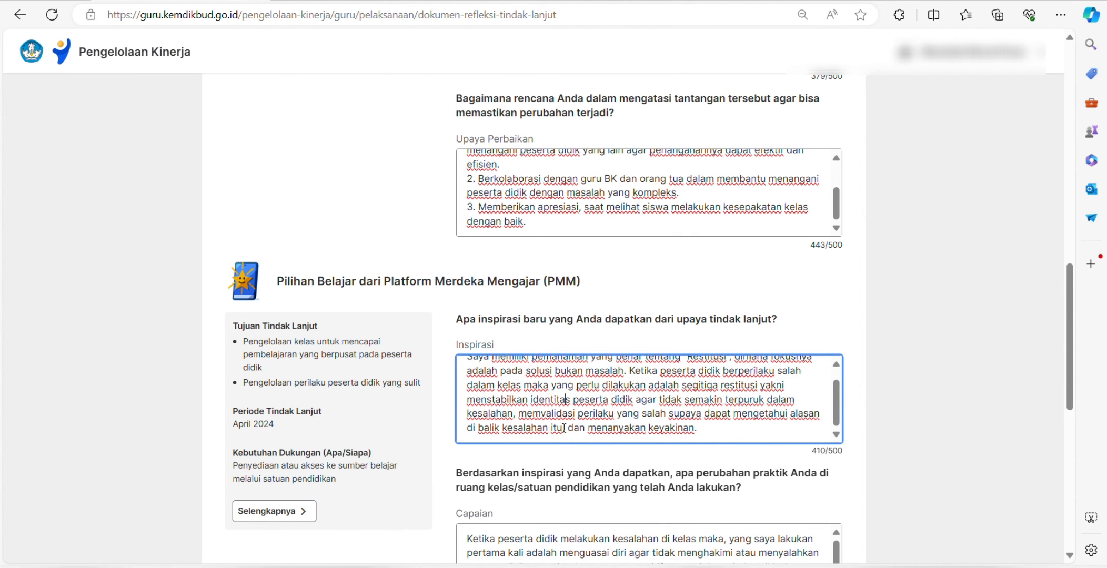
scroll(577, 427, "down", 1)
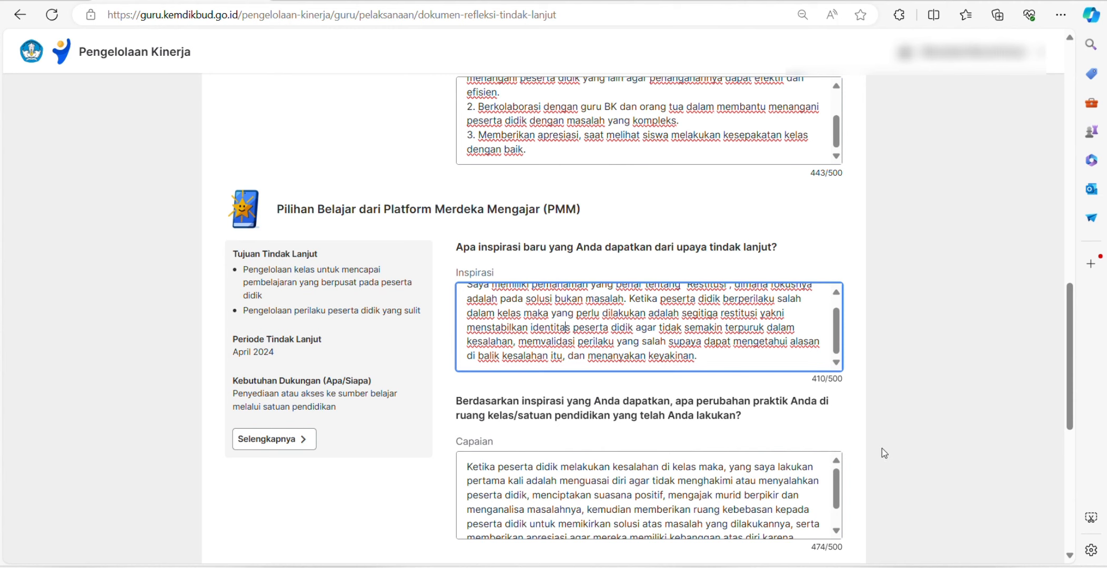
scroll(883, 448, "down", 1)
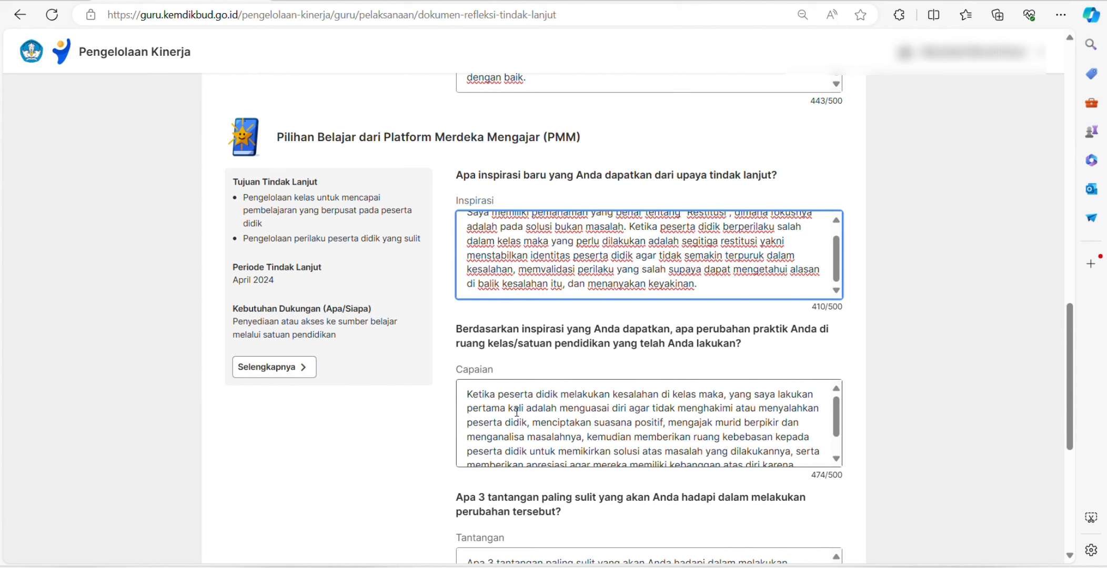
scroll(516, 413, "down", 1)
scroll(517, 413, "up", 1)
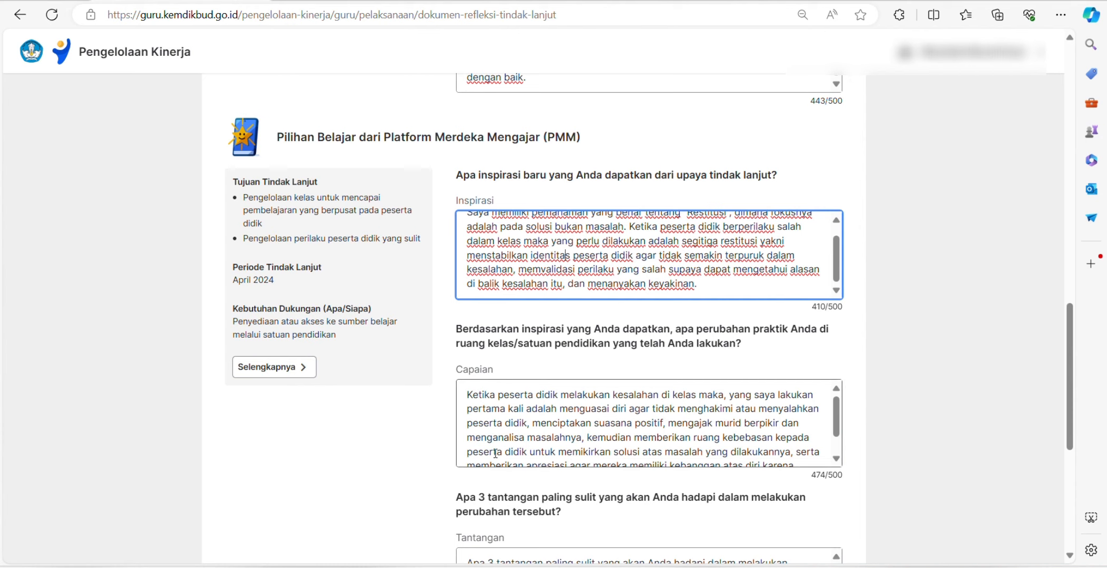
scroll(544, 440, "down", 2)
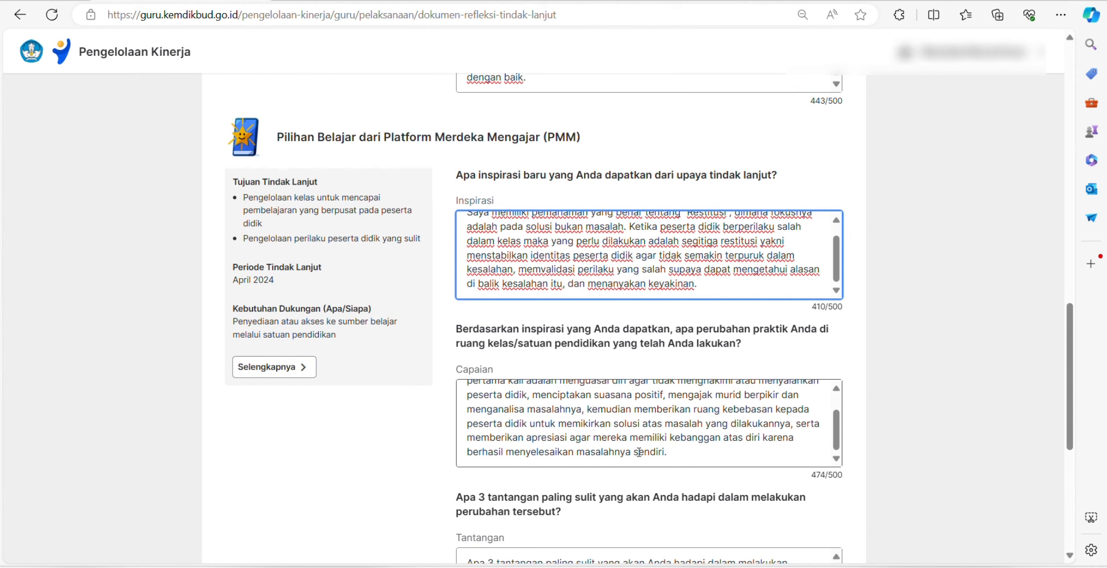
Step: Review the Tantangan and Upaya Perbaikan answers in the PMM section against its Capaian answer, down to the end of the form
scroll(696, 447, "down", 1)
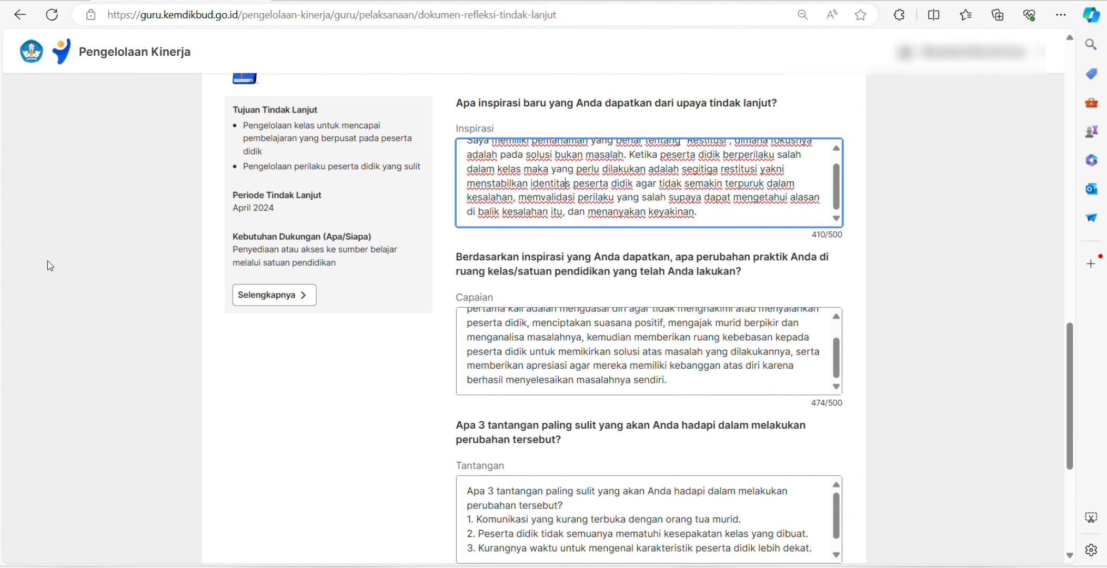
scroll(527, 315, "down", 4)
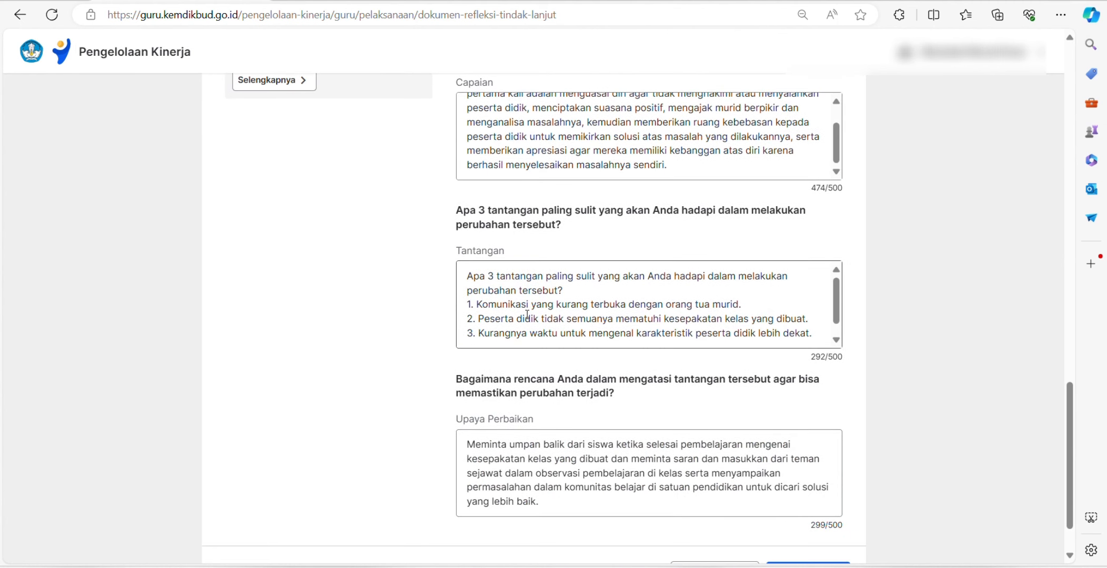
scroll(527, 315, "up", 3)
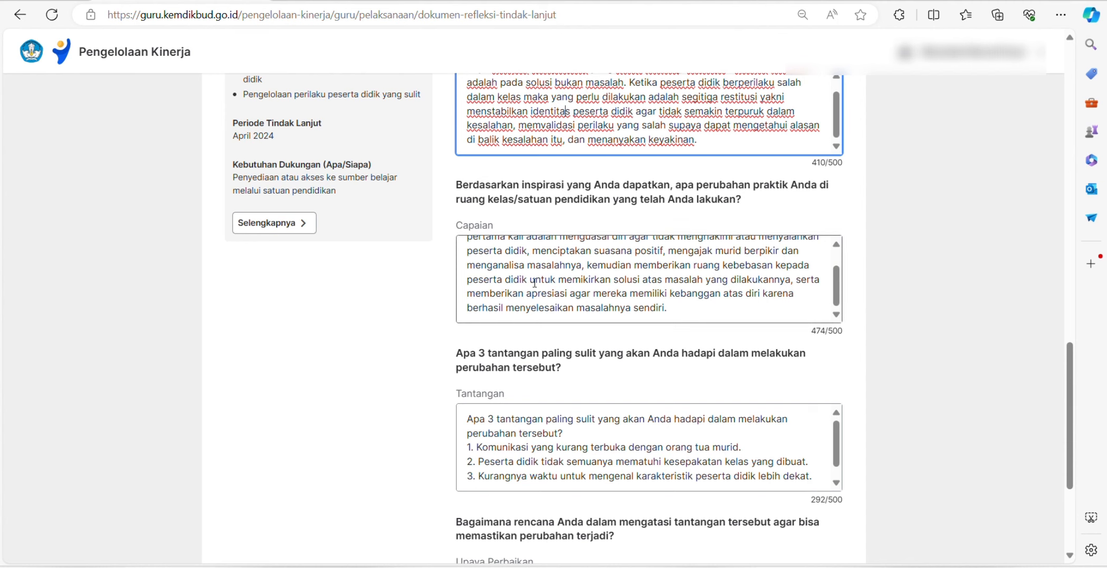
scroll(618, 330, "up", 3)
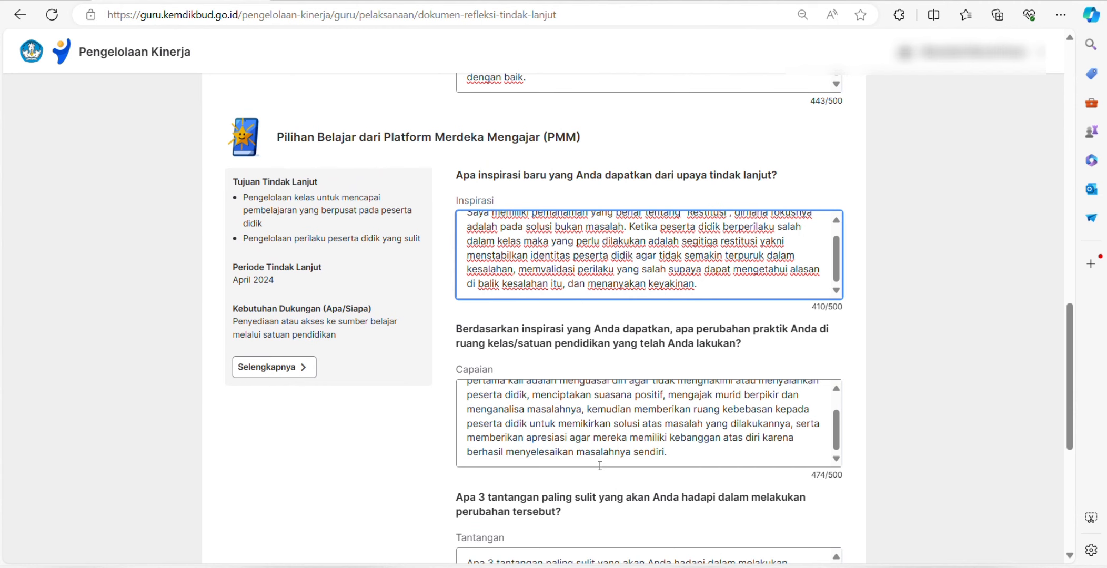
scroll(595, 424, "down", 4)
scroll(595, 418, "down", 1)
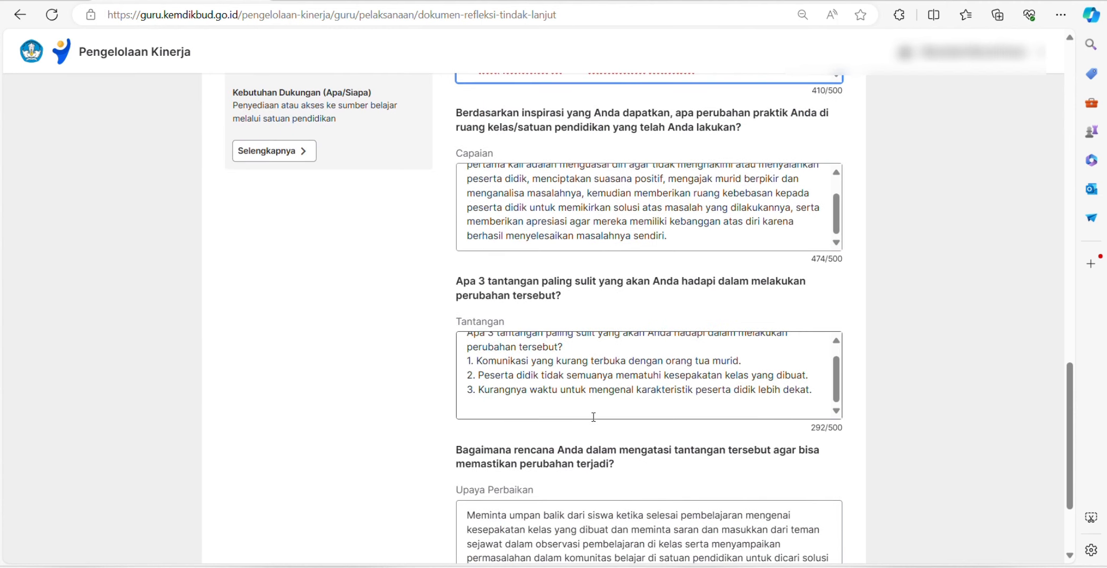
scroll(805, 453, "down", 3)
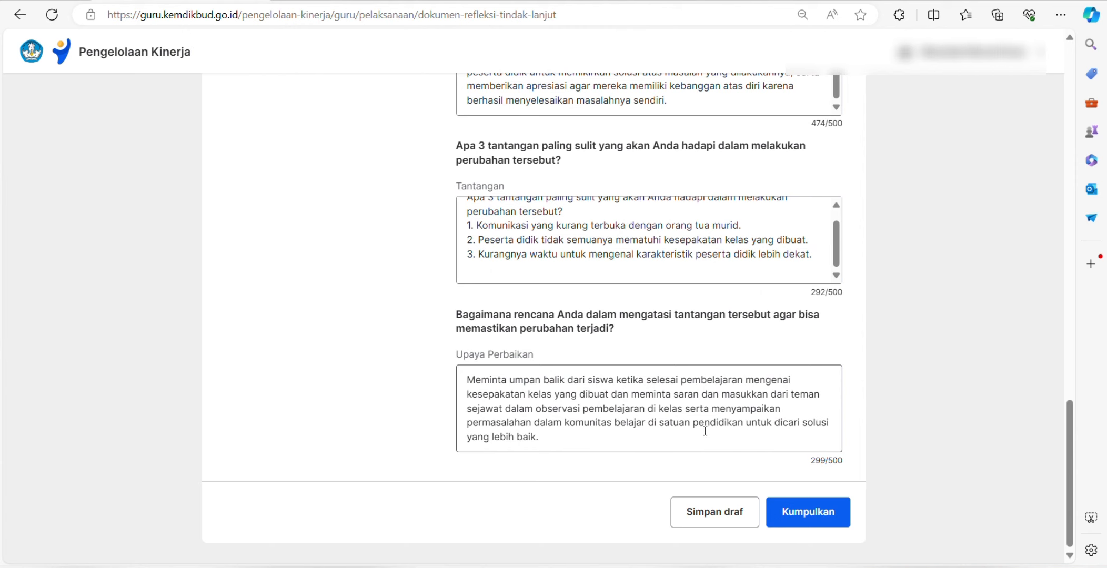
left_click(663, 432)
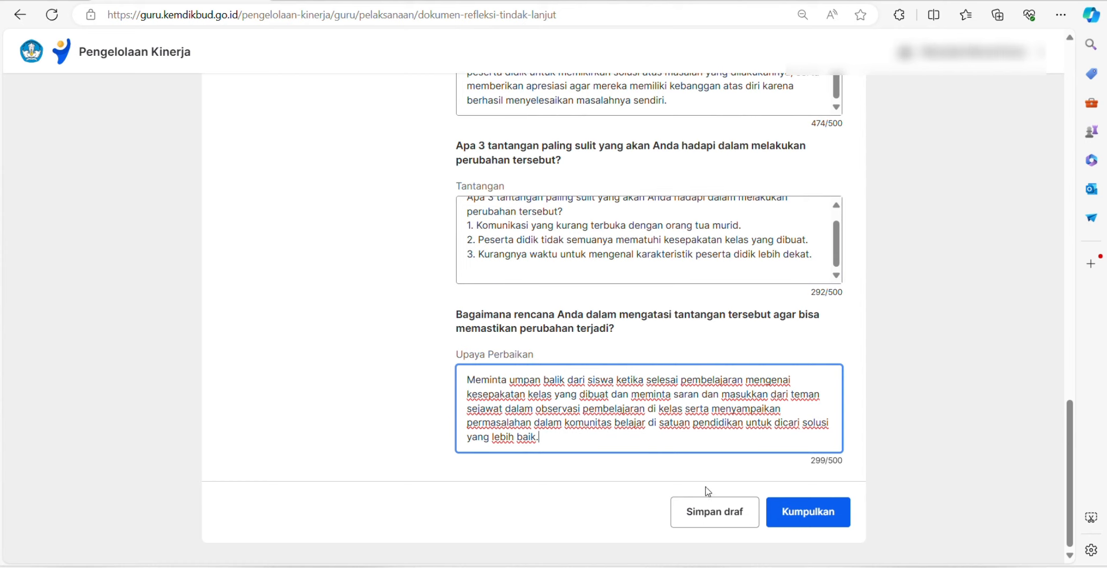
Step: Submit the Refleksi Tindak Lanjut document, acknowledging that its contents can be changed until it is assessed
left_click(807, 520)
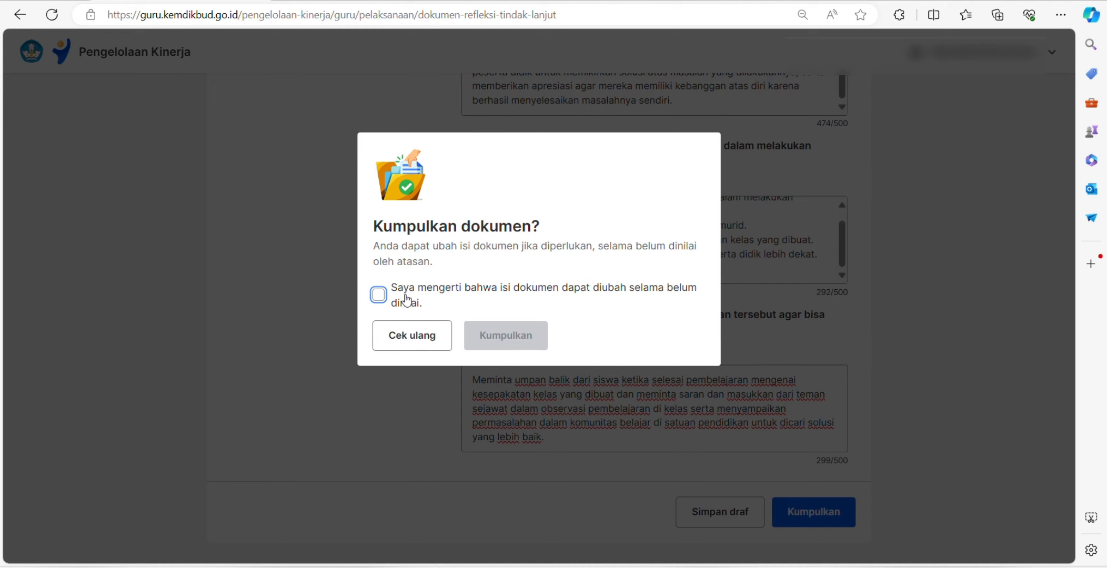
left_click(379, 296)
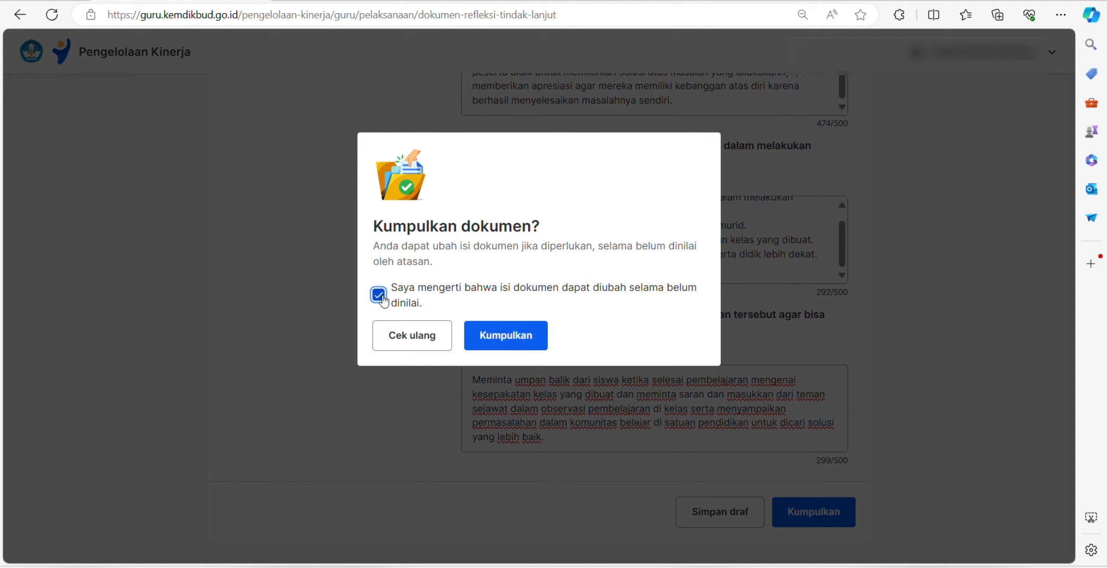
left_click(526, 343)
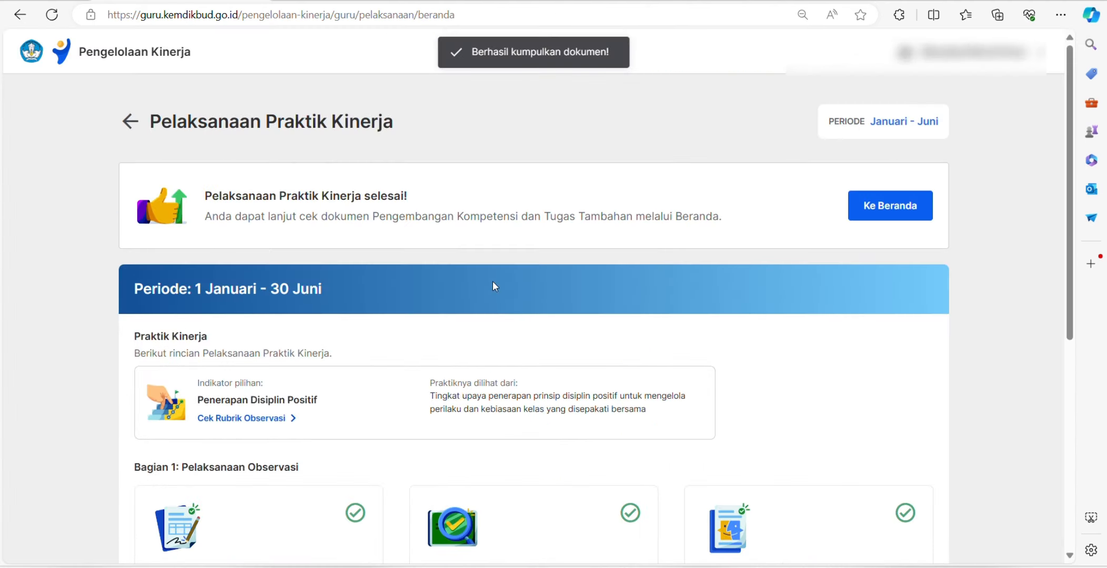
Step: Check the status of every Pelaksanaan Observasi and Pelaksanaan Tindak Lanjut stage on the Pelaksanaan Praktik Kinerja page
scroll(495, 285, "down", 5)
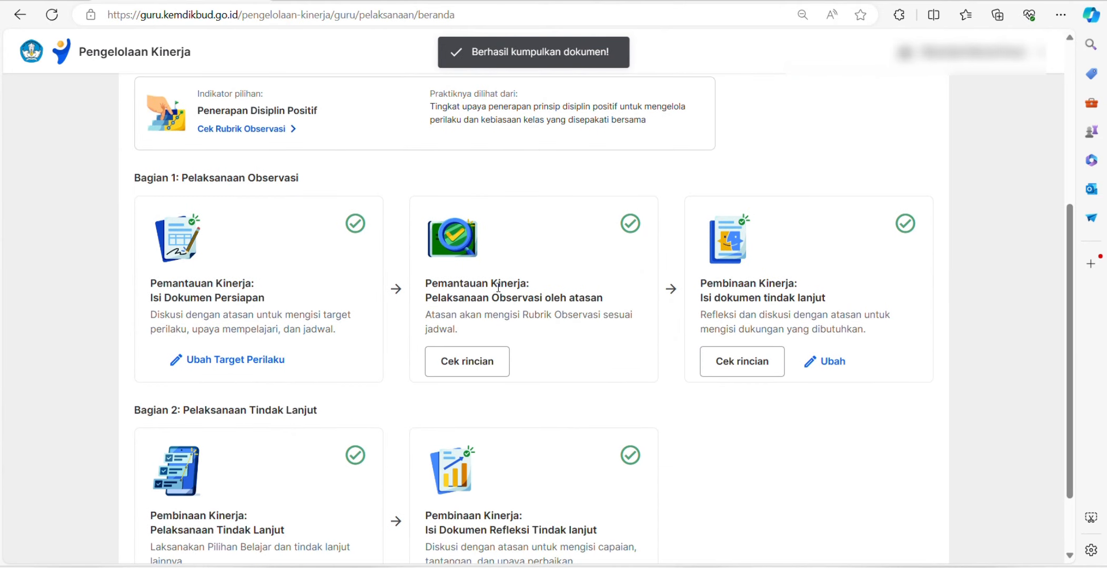
scroll(499, 287, "down", 2)
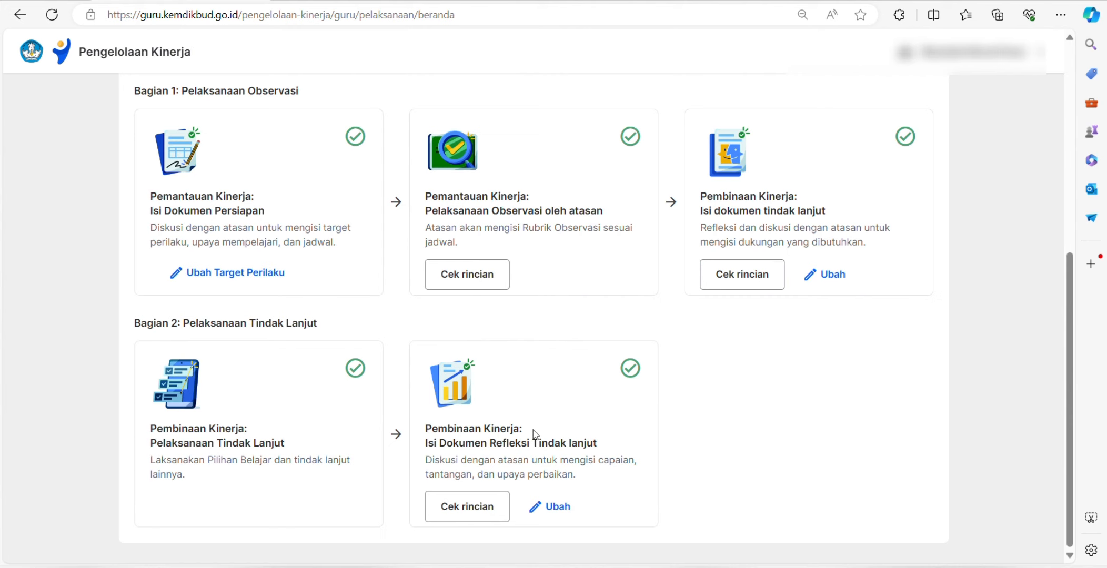
scroll(537, 430, "up", 7)
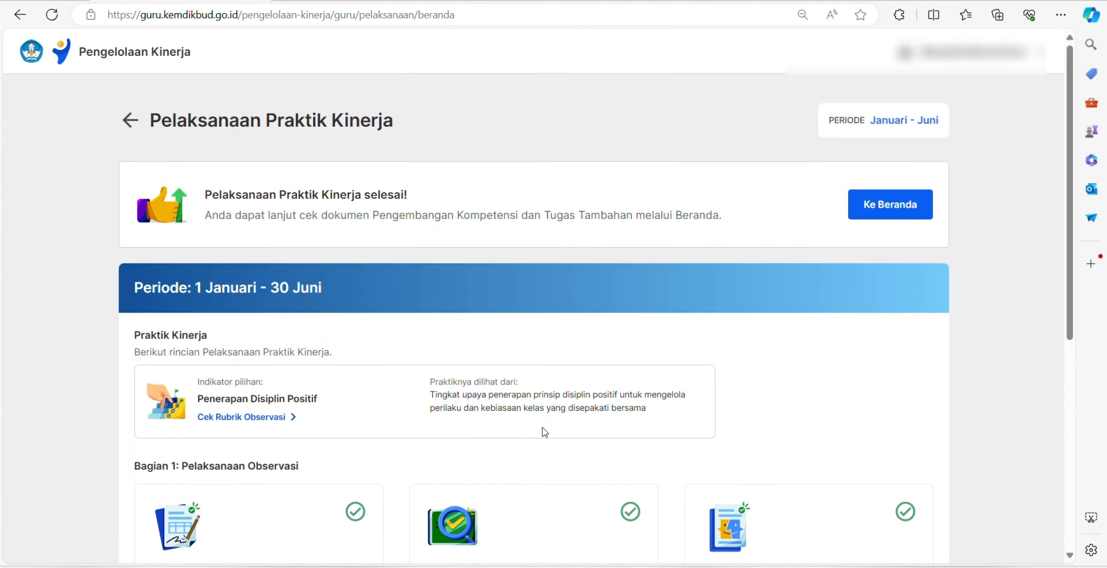
scroll(544, 432, "down", 7)
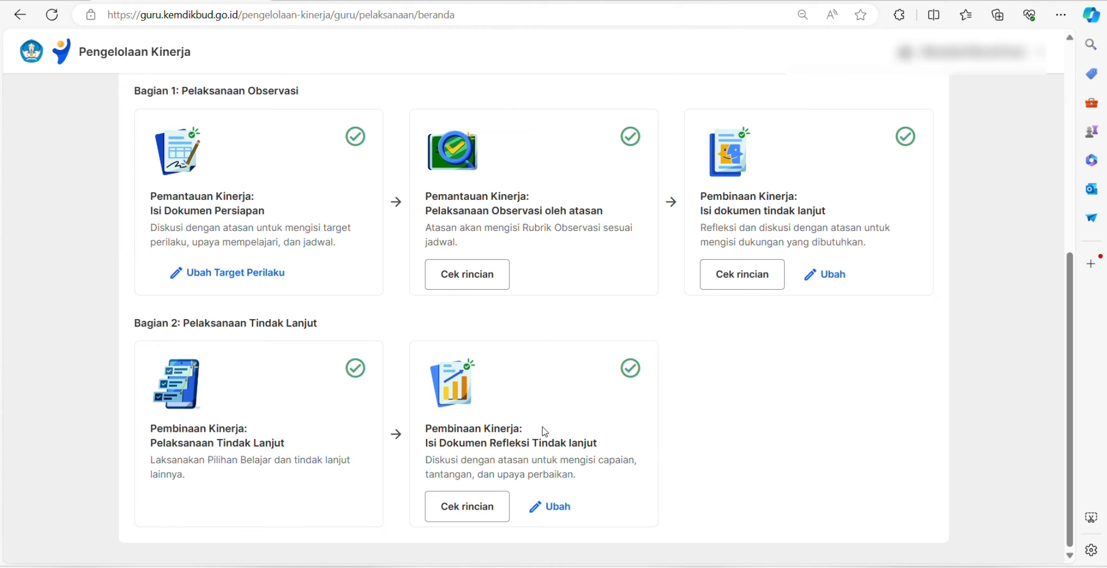
scroll(678, 476, "up", 5)
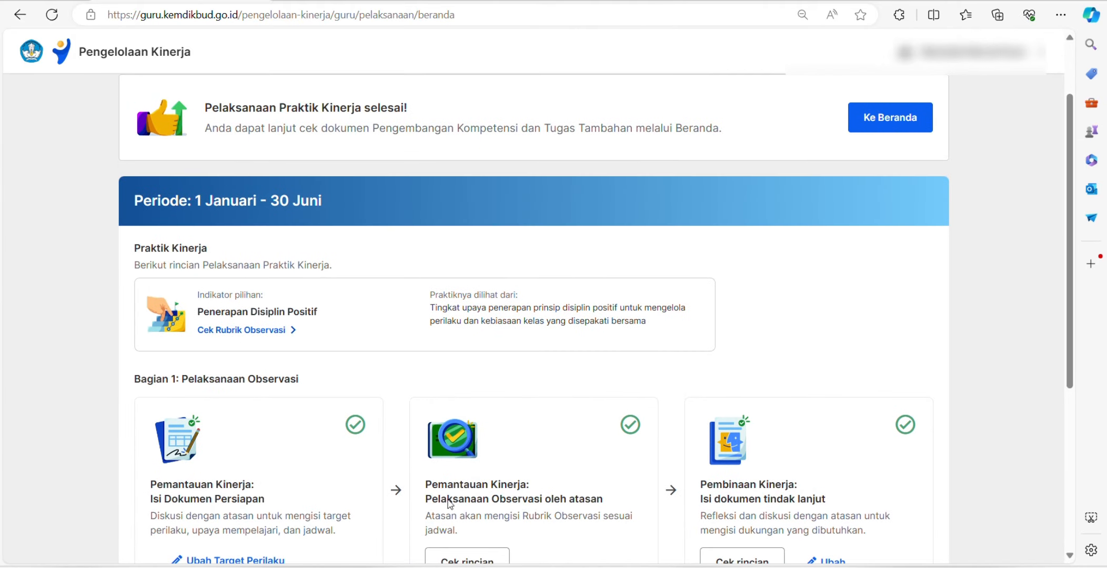
scroll(535, 436, "down", 1)
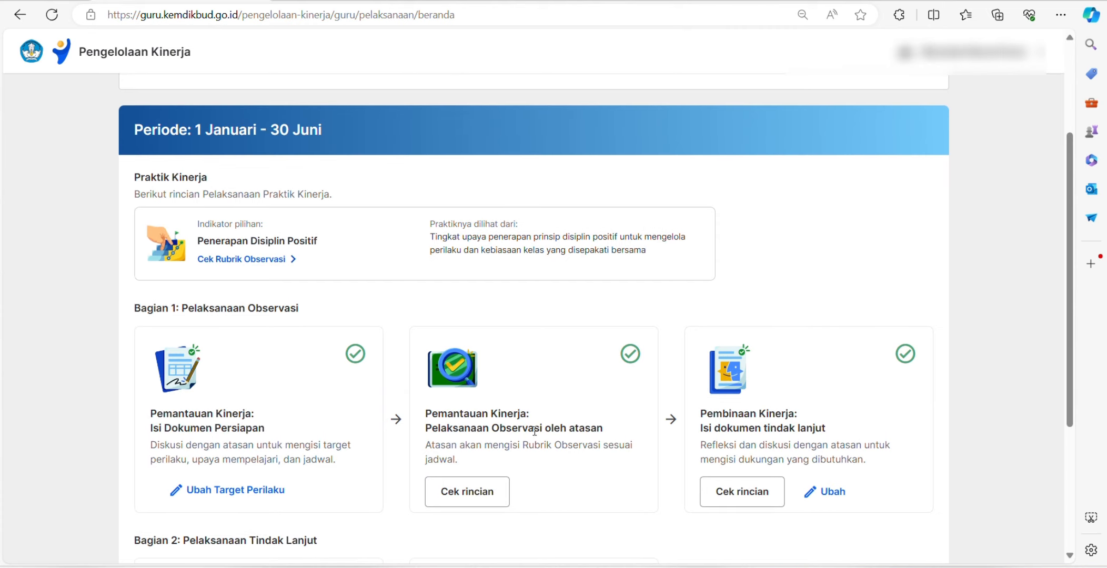
scroll(535, 430, "up", 3)
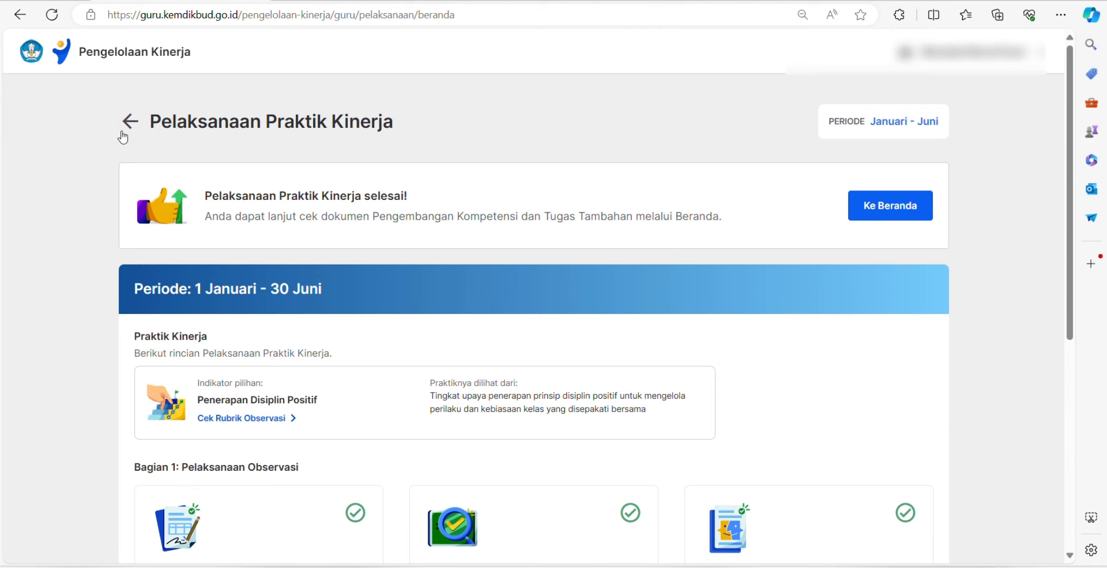
Step: Leave the Pelaksanaan Praktik Kinerja page and return to the Pengelolaan Kinerja home page
left_click(122, 131)
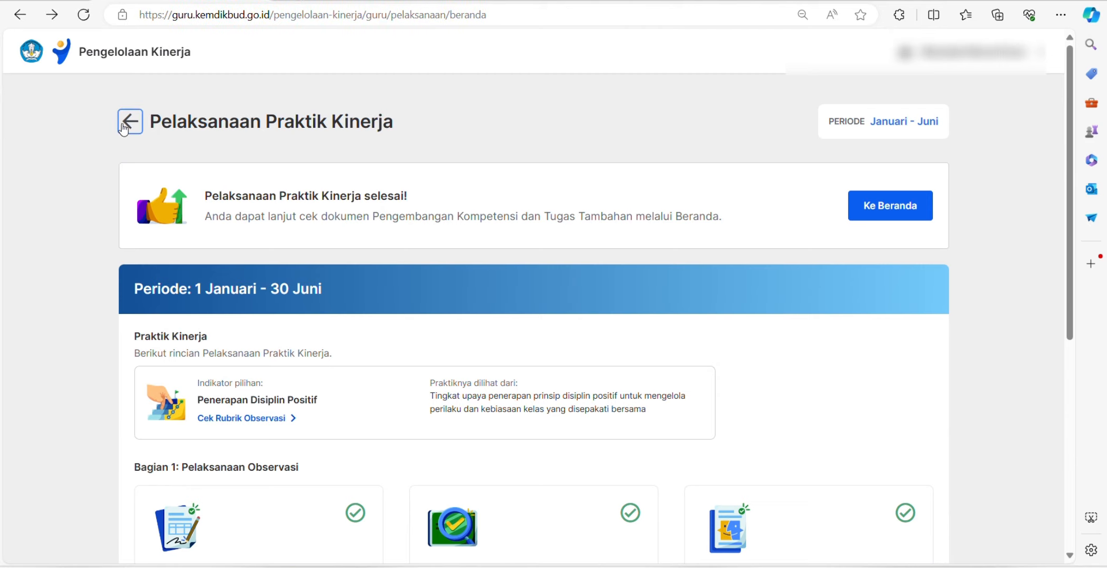
left_click(138, 124)
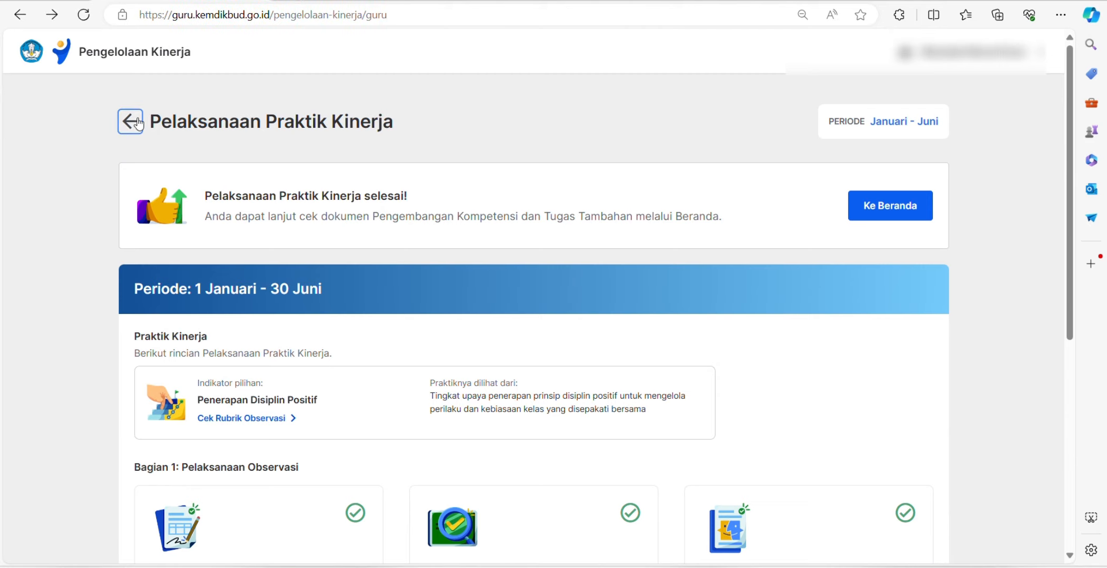